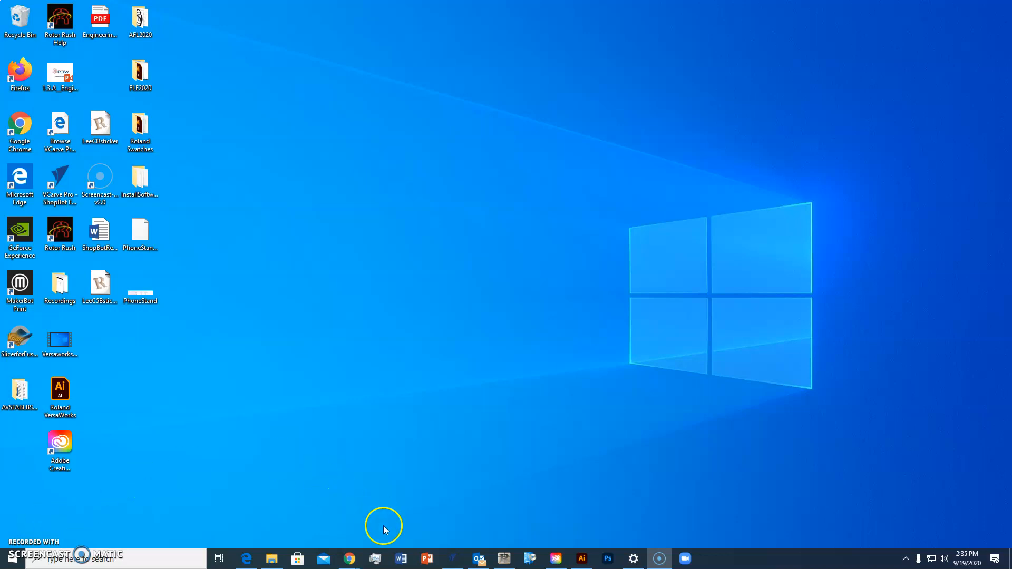
In VCarve Pro, open the StoolTop file from the desktop's AFL2020 folder and review its job setup
left_click(453, 560)
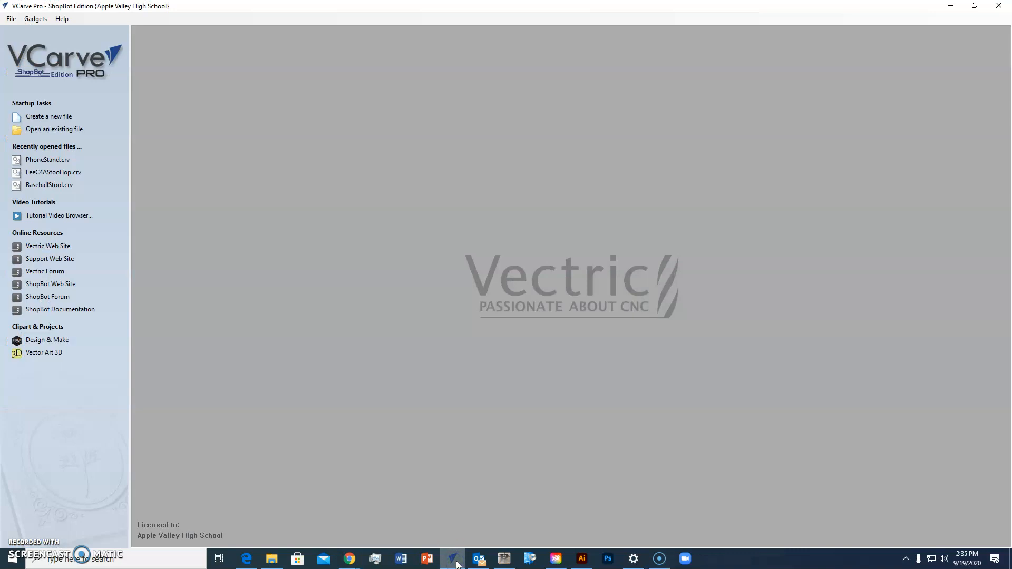
left_click(11, 18)
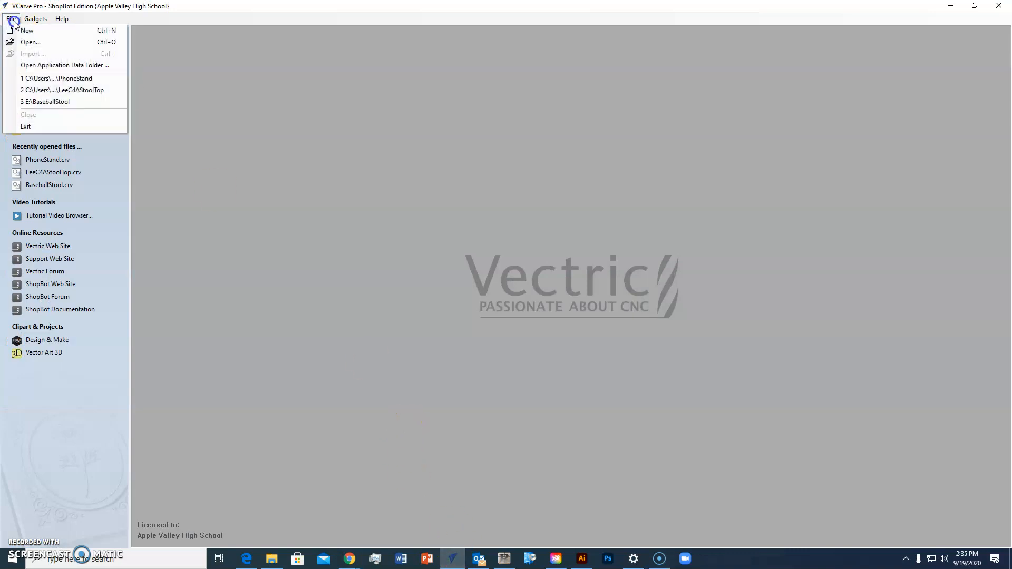
left_click(21, 42)
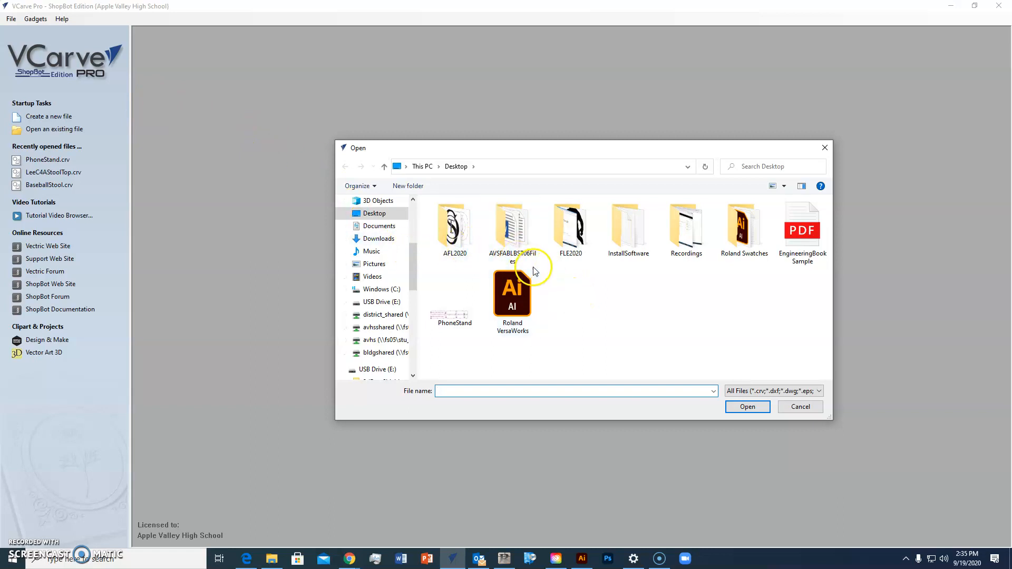
double_click(454, 232)
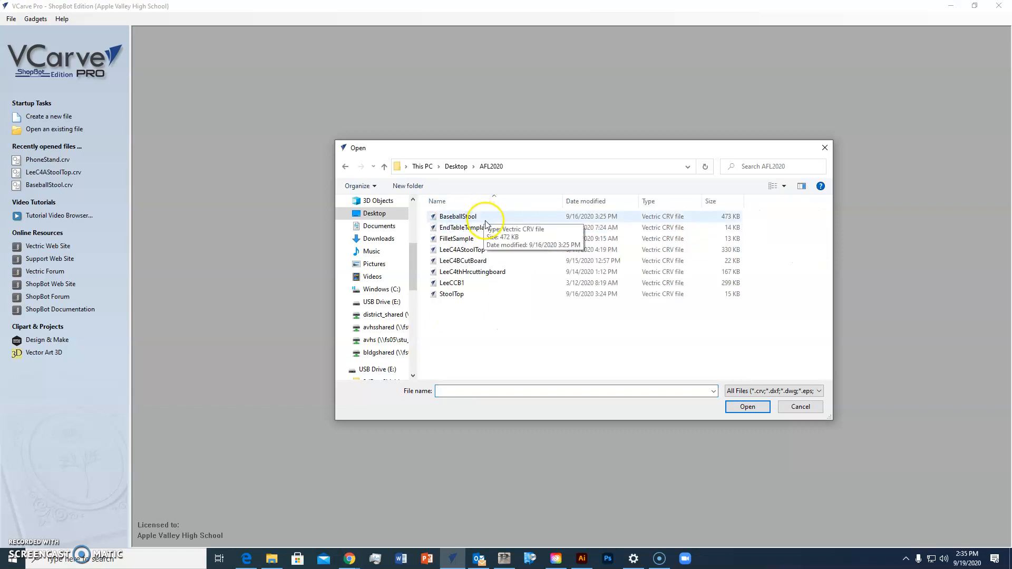
left_click(458, 295)
left_click(747, 407)
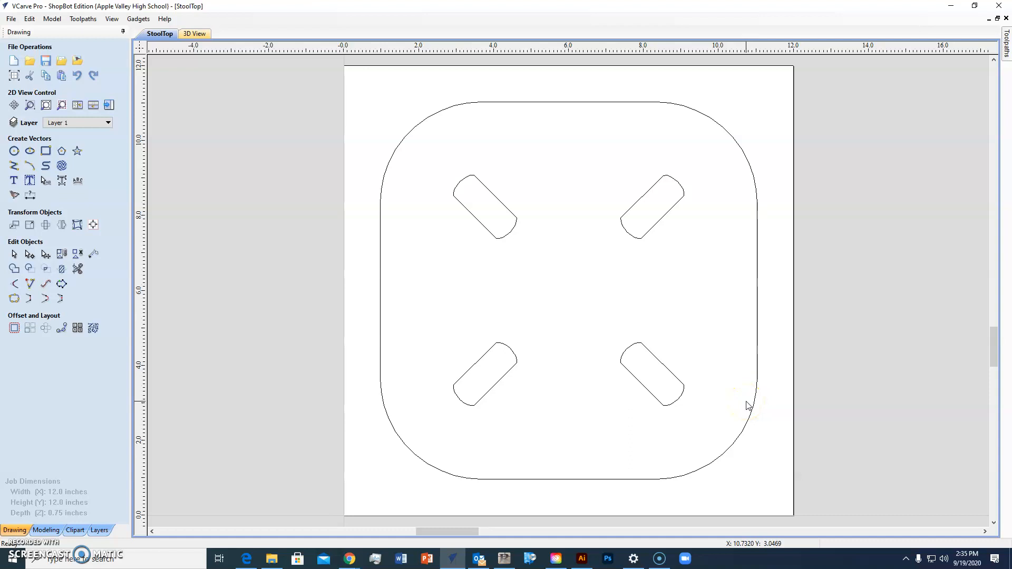
left_click(15, 76)
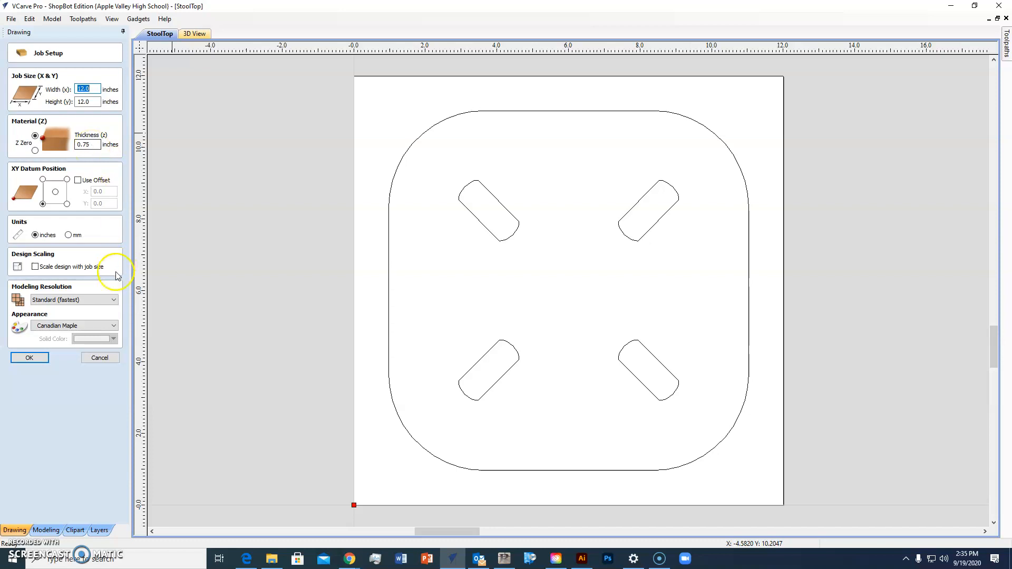
left_click(29, 358)
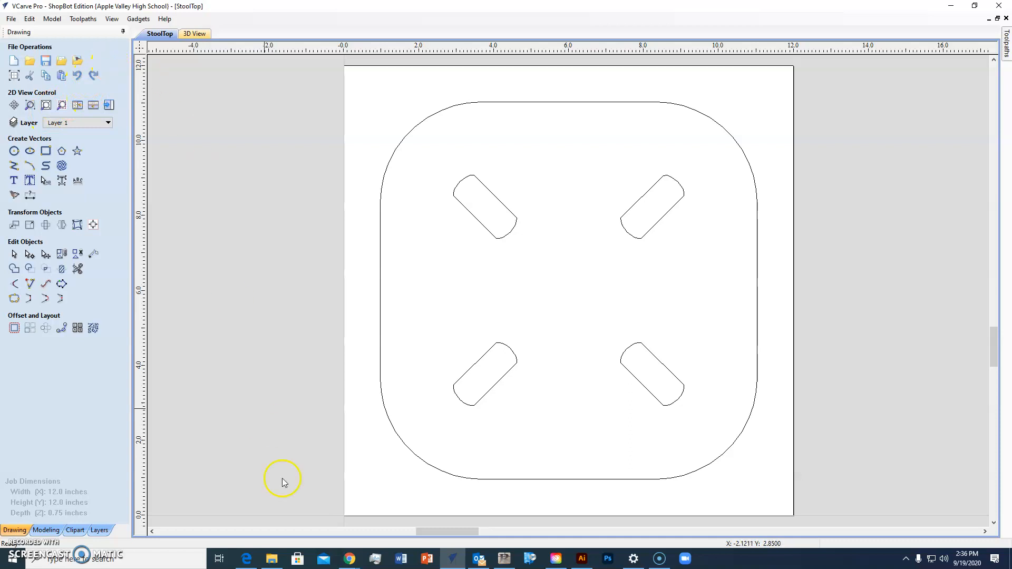
left_click(349, 560)
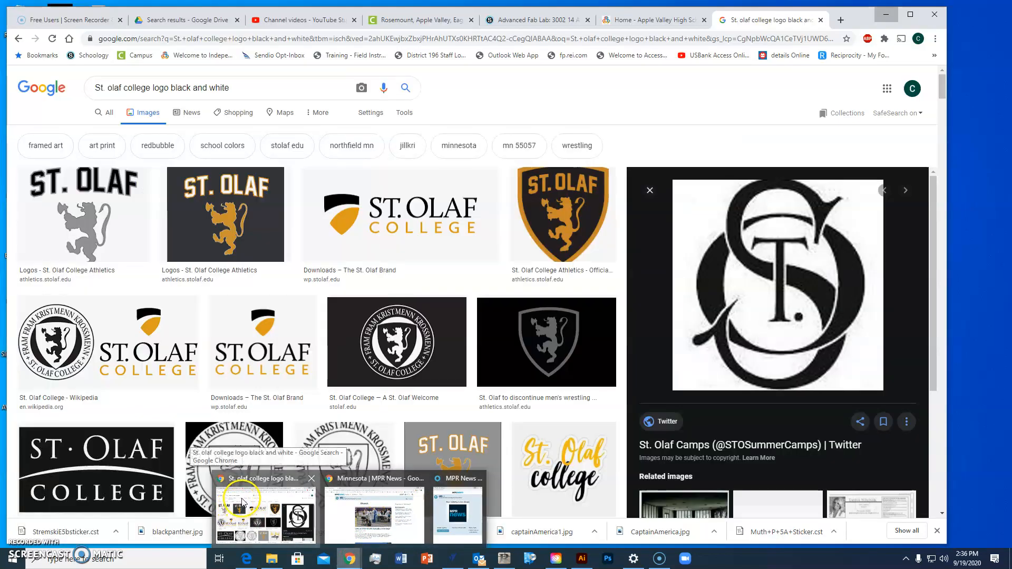
left_click(243, 504)
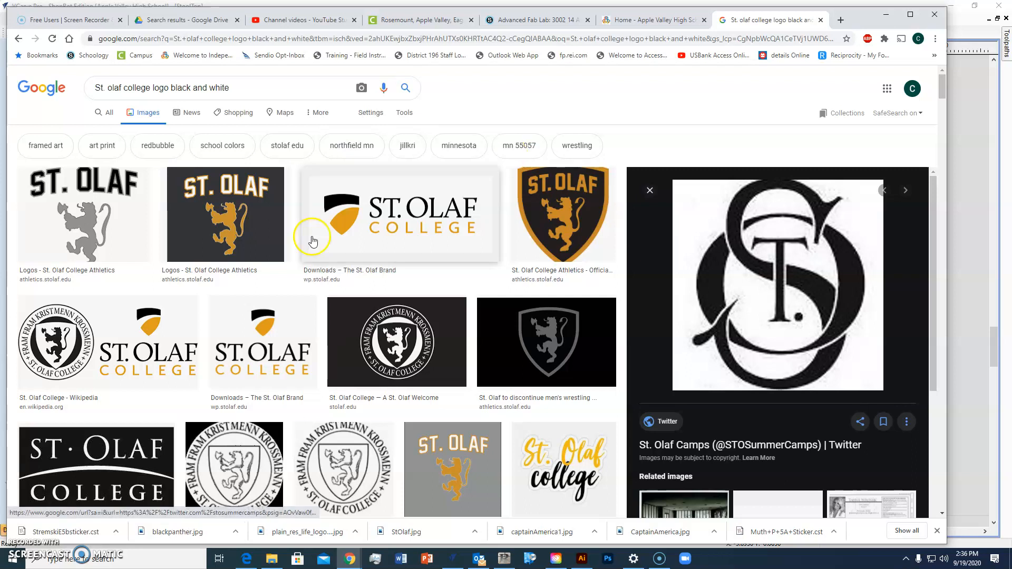
left_click(190, 233)
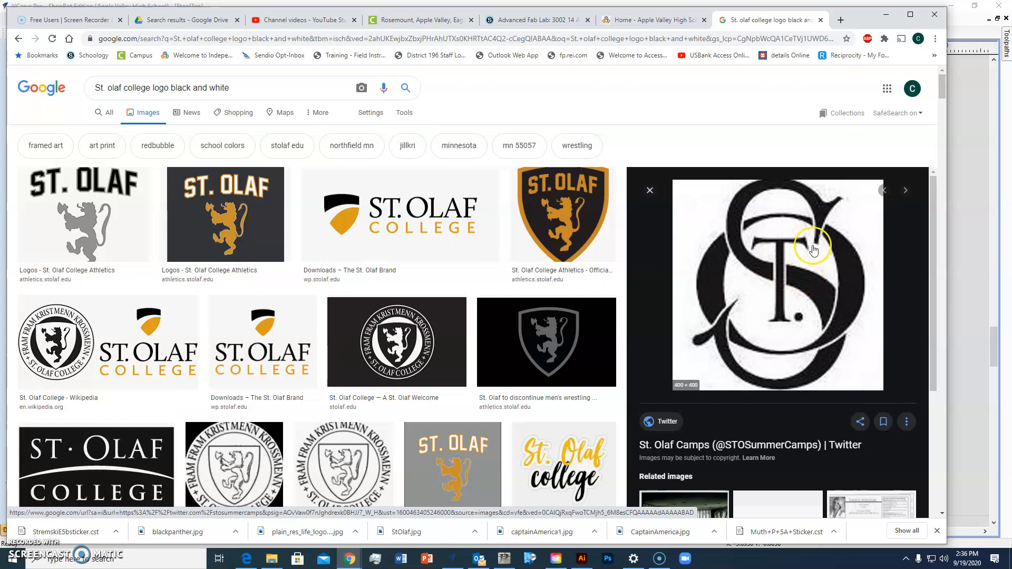
right_click(806, 272)
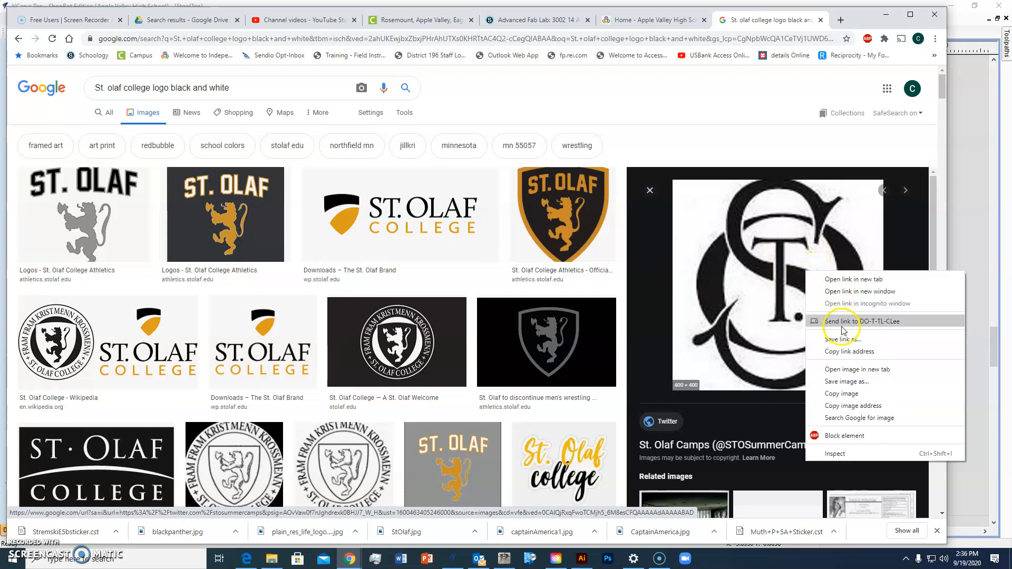
left_click(845, 384)
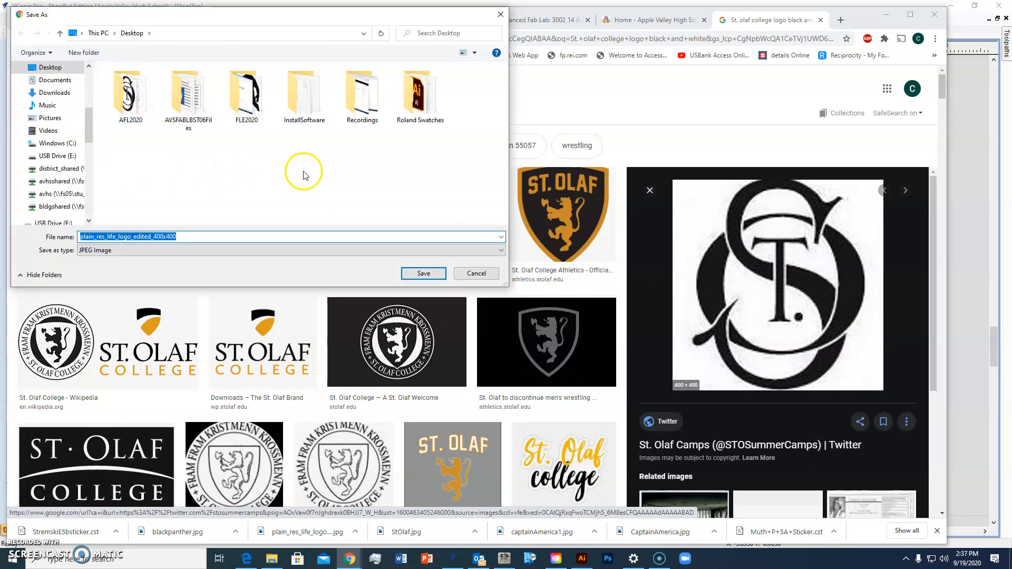
left_click(475, 273)
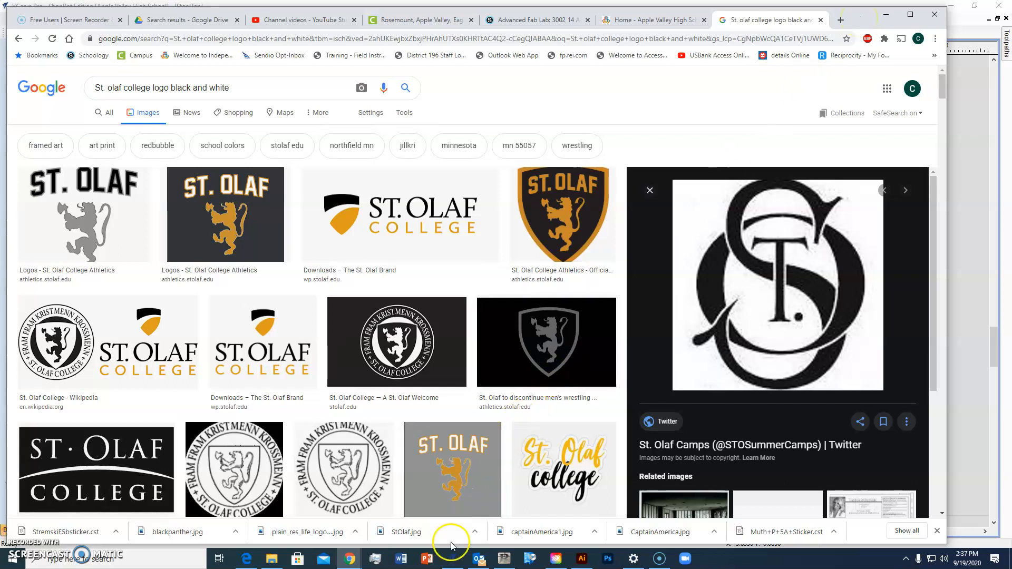
left_click(448, 561)
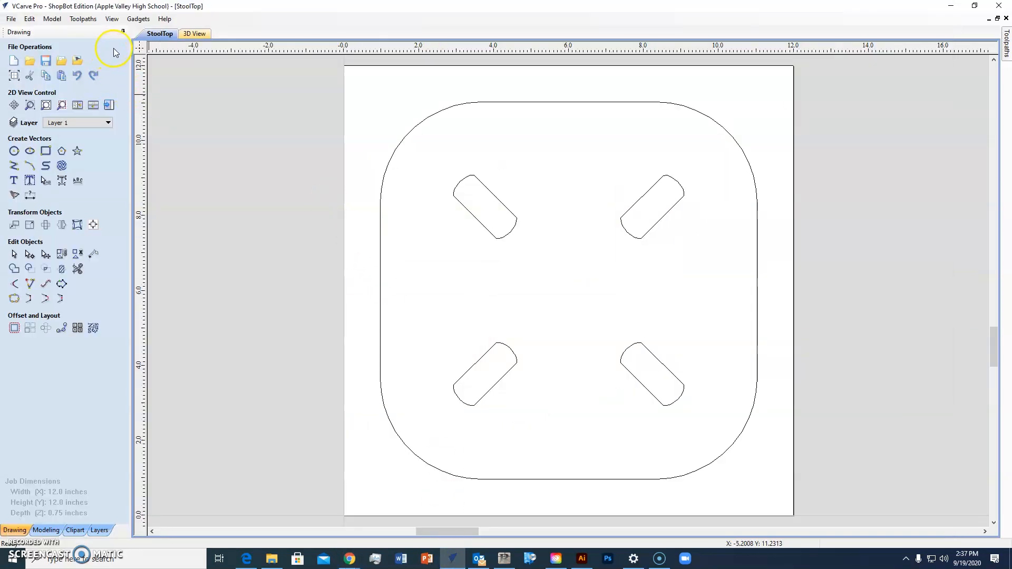
Import the StOlaf image from the AFL2020 folder into the stool top drawing
left_click(78, 62)
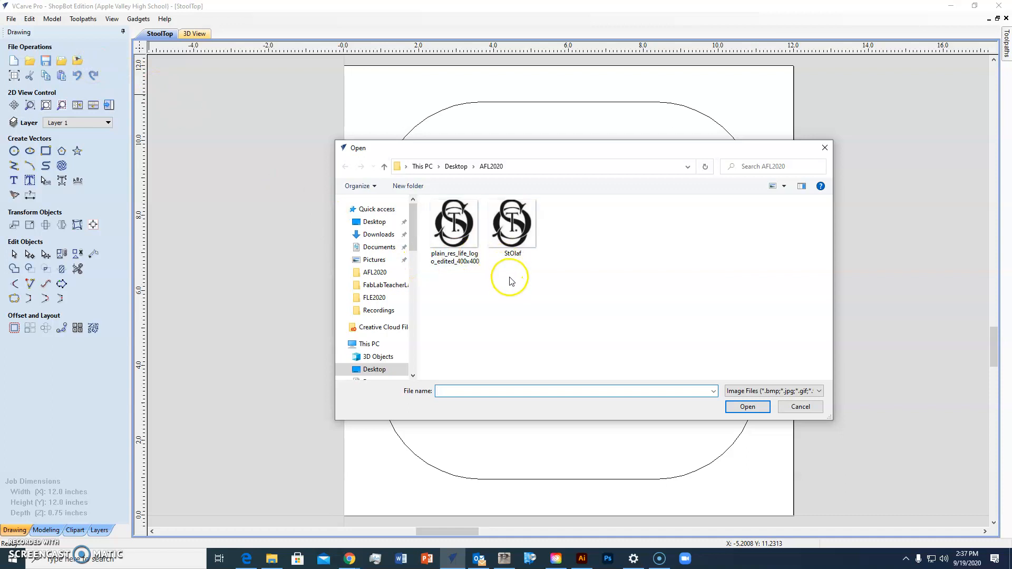
left_click(515, 221)
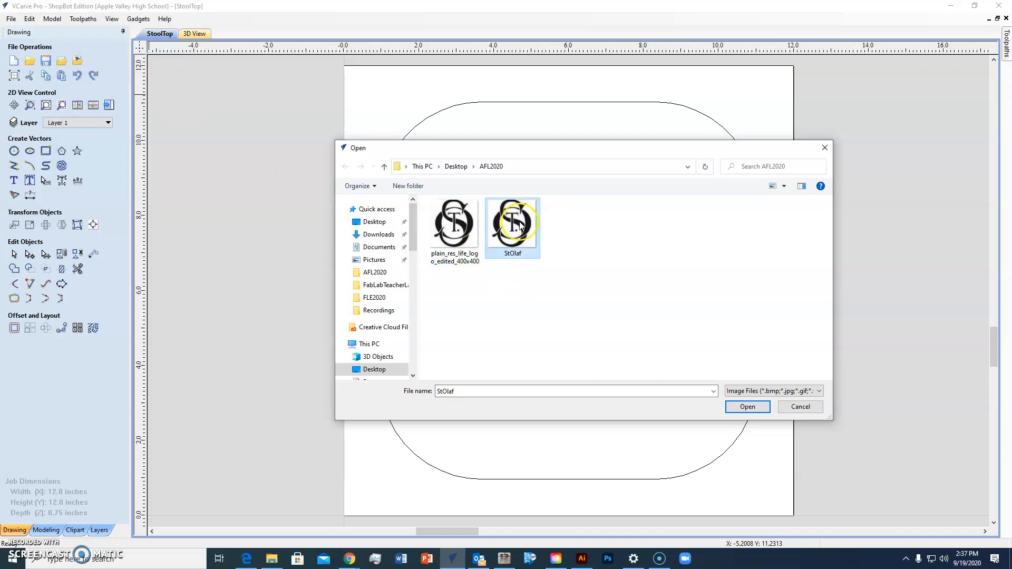
left_click(754, 410)
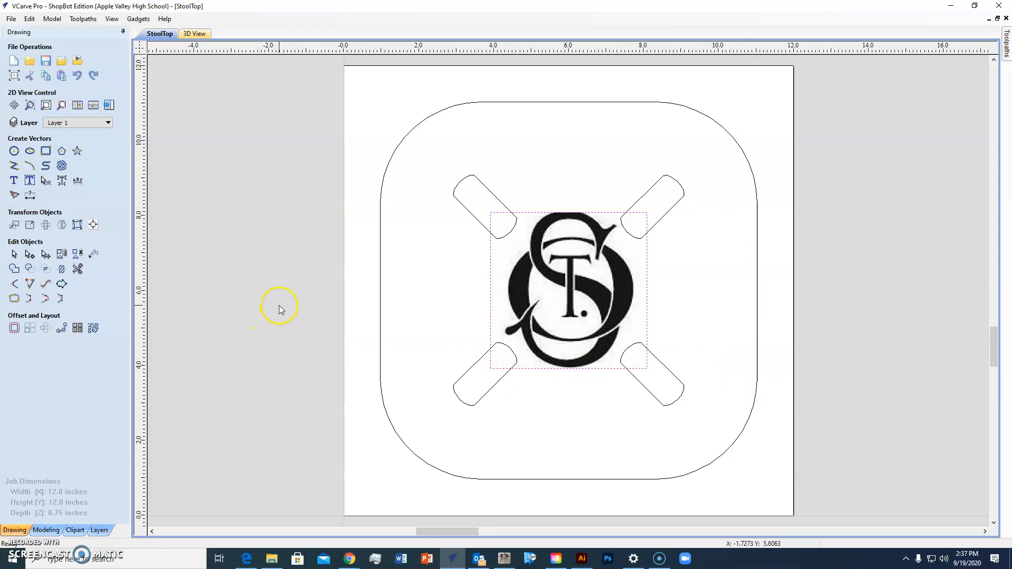
Trace the imported St. Olaf bitmap into vectors with black/white tracing and the default settings
left_click(13, 195)
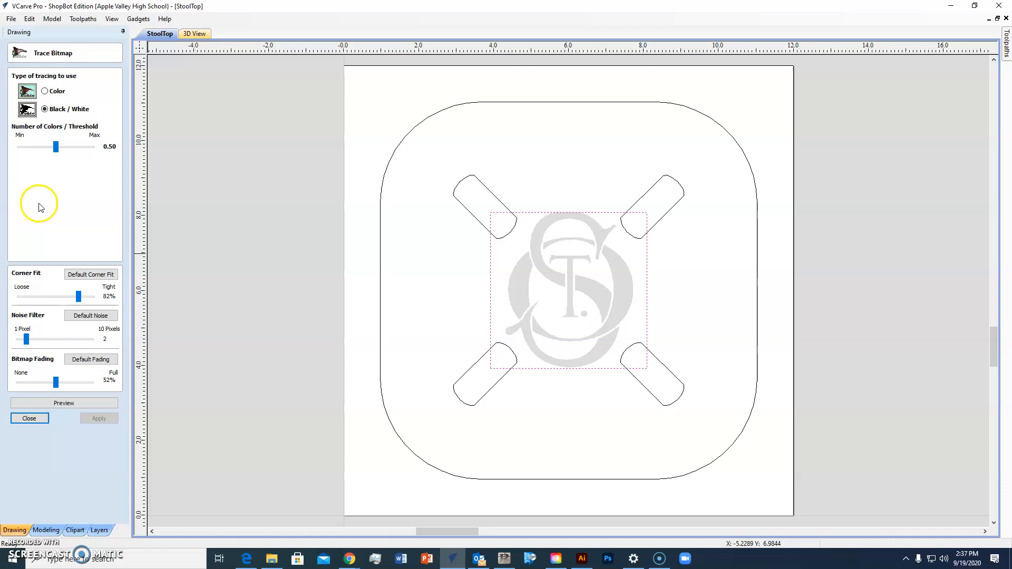
left_click(65, 404)
left_click(77, 403)
left_click(84, 417)
left_click(98, 421)
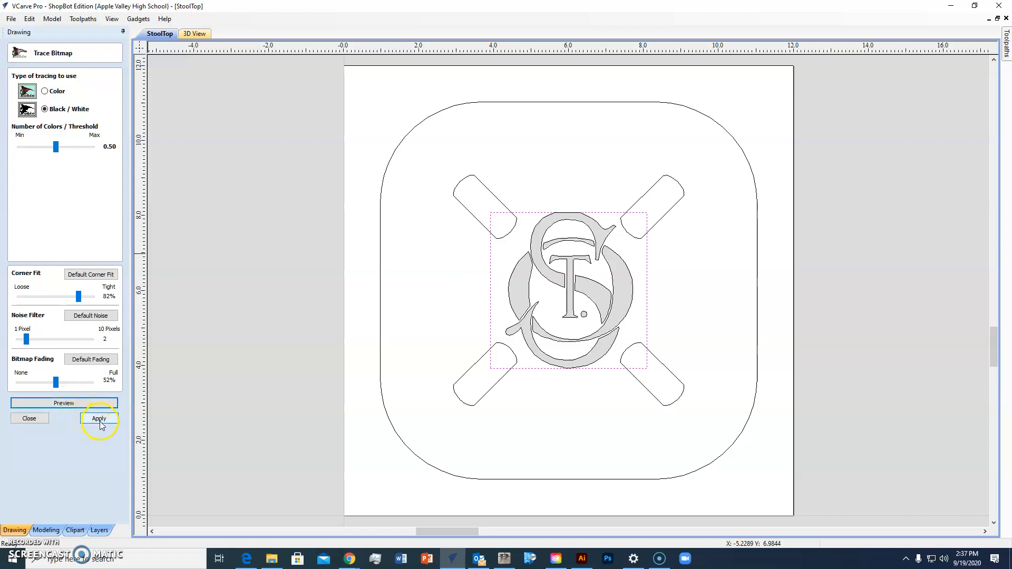
left_click(36, 418)
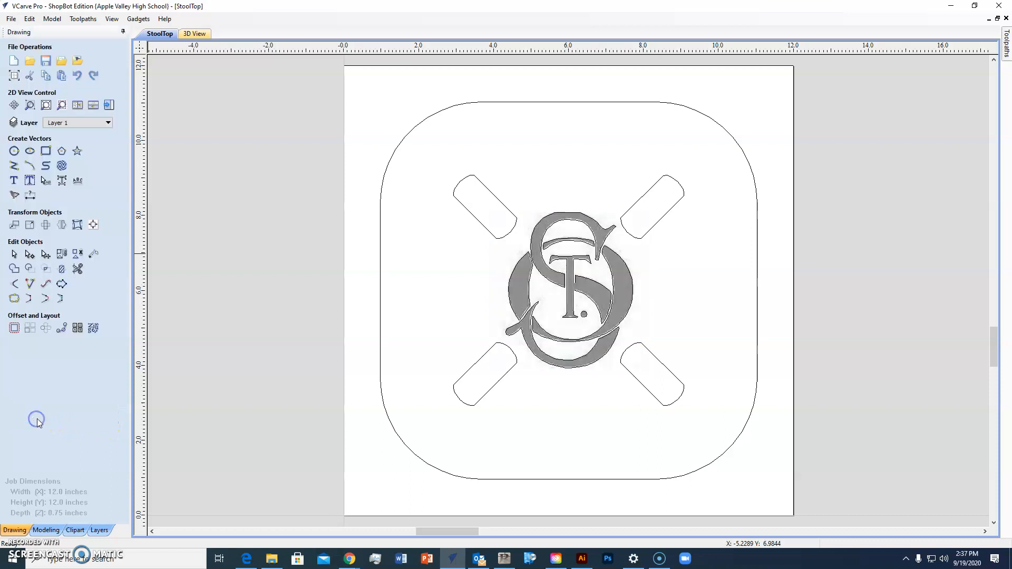
Pull the original bitmap away from the traced logo and delete it
left_click(622, 299)
left_click_drag(621, 287, 310, 287)
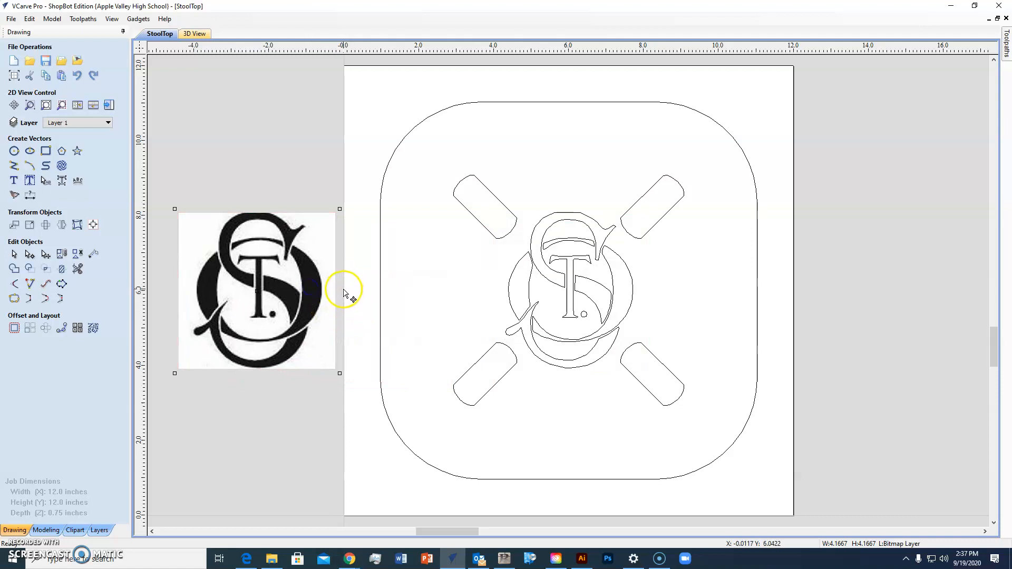
key("Delete")
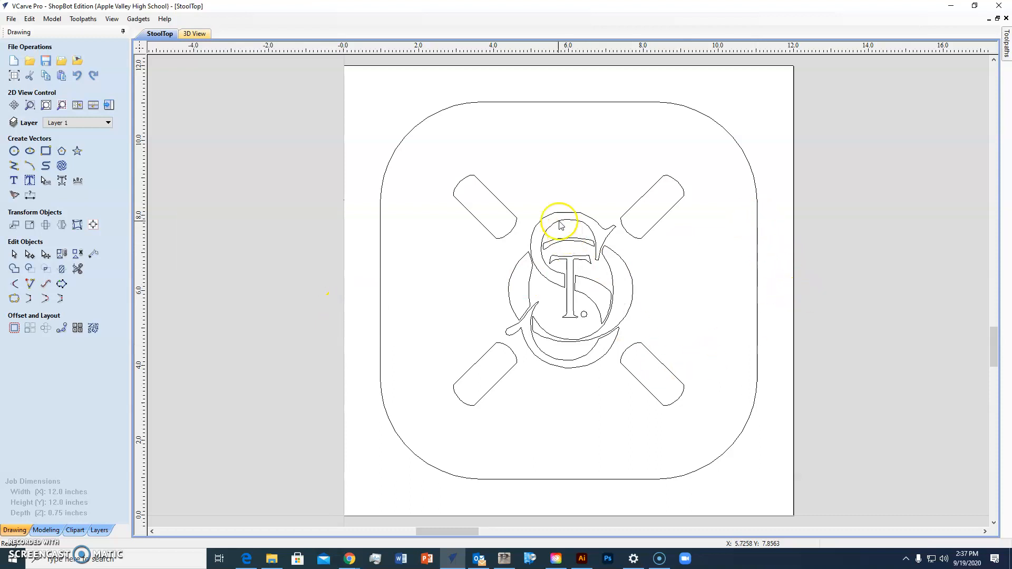
Select all the traced logo vectors and enlarge them proportionally to about 7.8 by 9.5 inches, nearly filling the stool top
left_click_drag(539, 211, 604, 379)
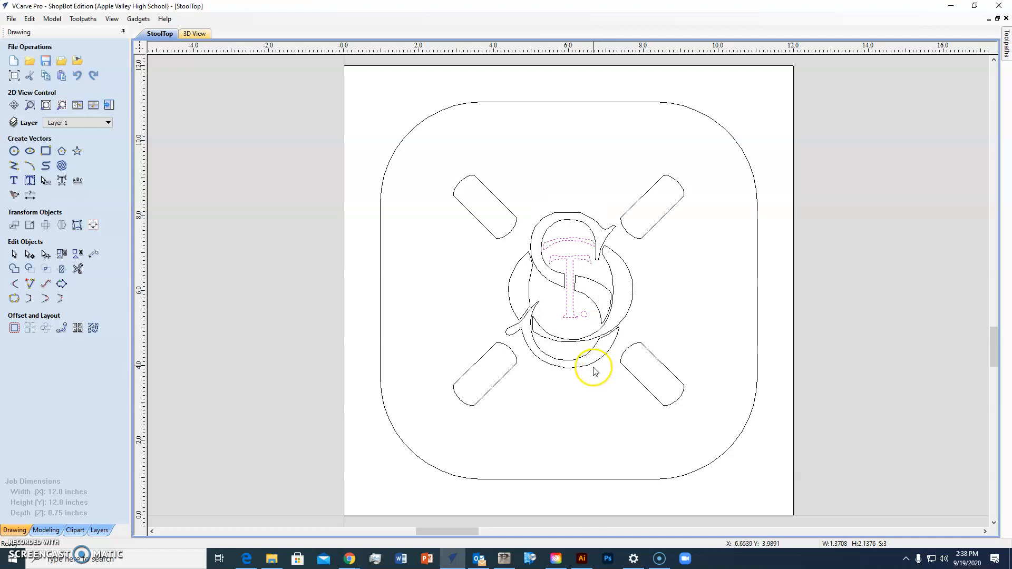
left_click(586, 226, "shift")
left_click(614, 253, "shift")
left_click(602, 287, "shift")
left_click(530, 283, "shift")
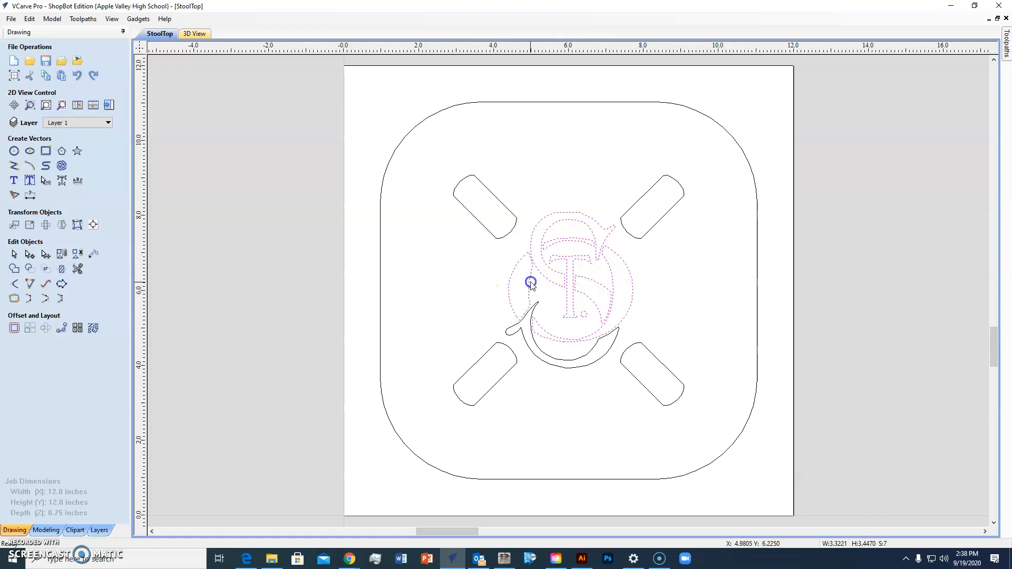
left_click(533, 343, "shift")
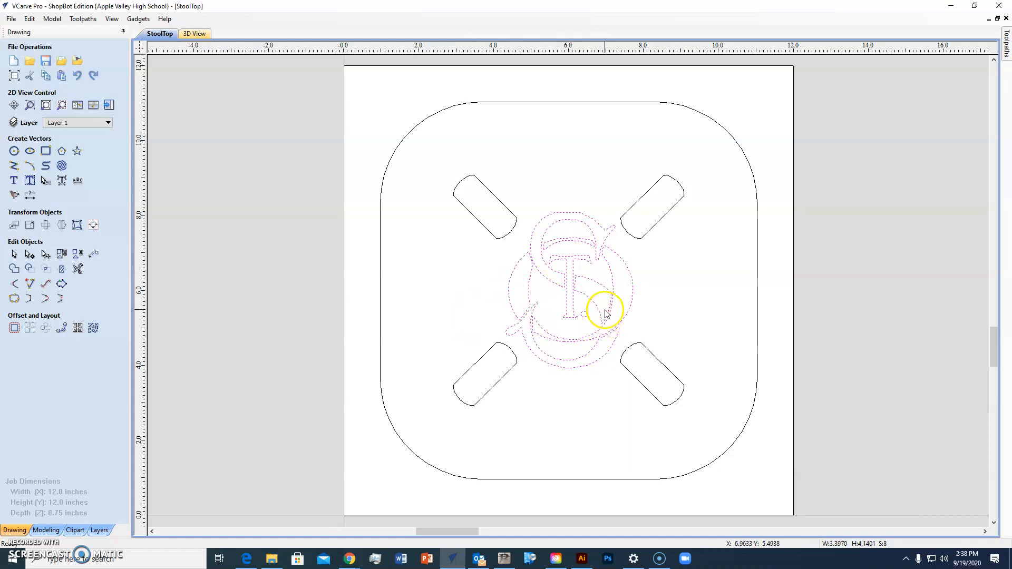
right_click(599, 234)
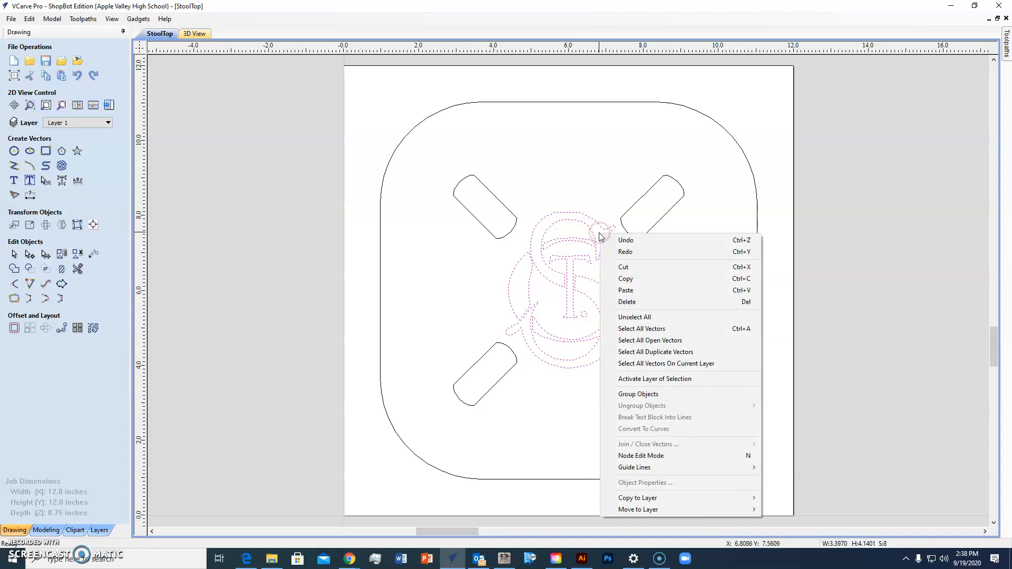
left_click(598, 219)
left_click_drag(639, 213, 752, 124)
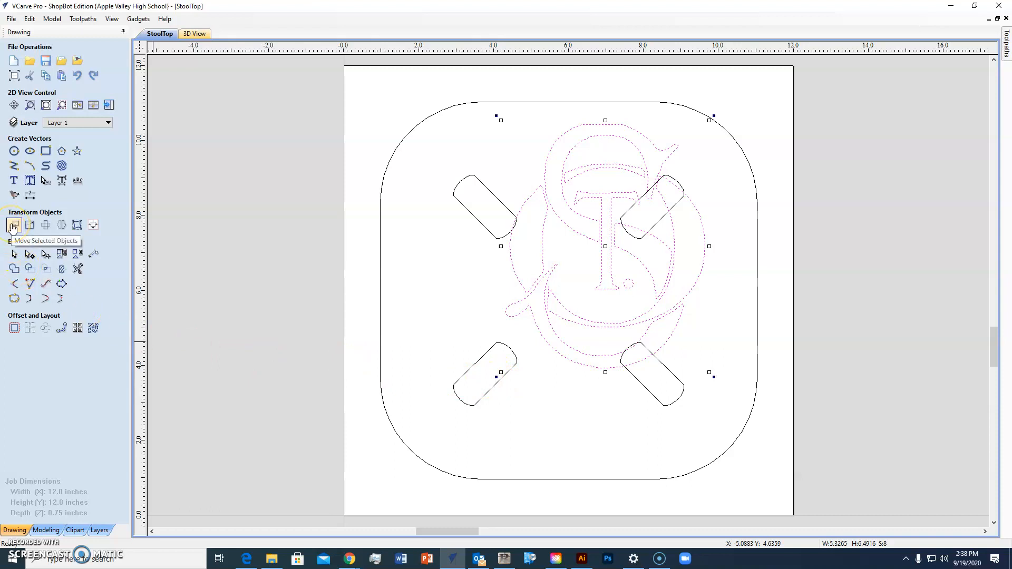
left_click(29, 225)
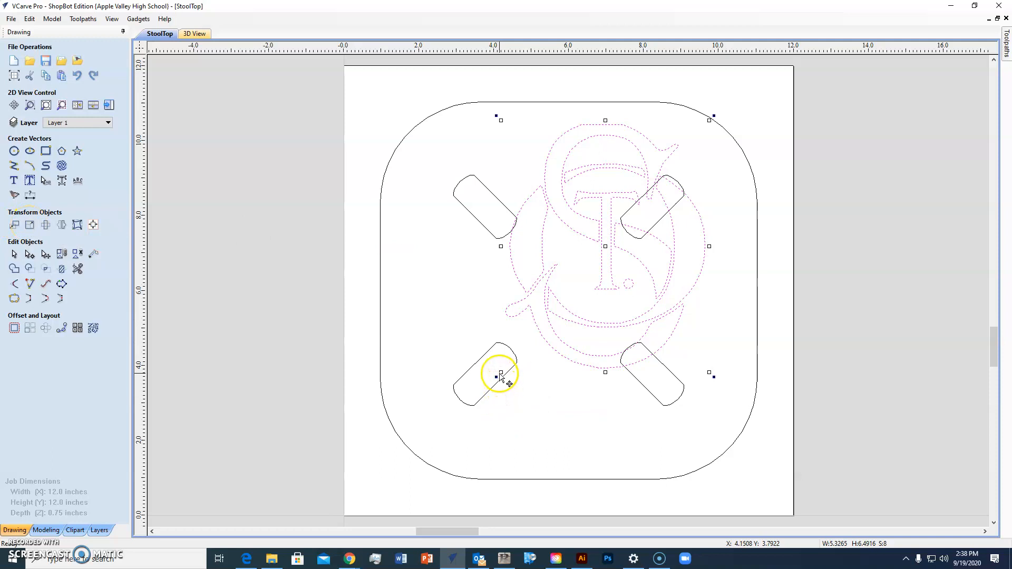
left_click_drag(498, 376, 424, 430)
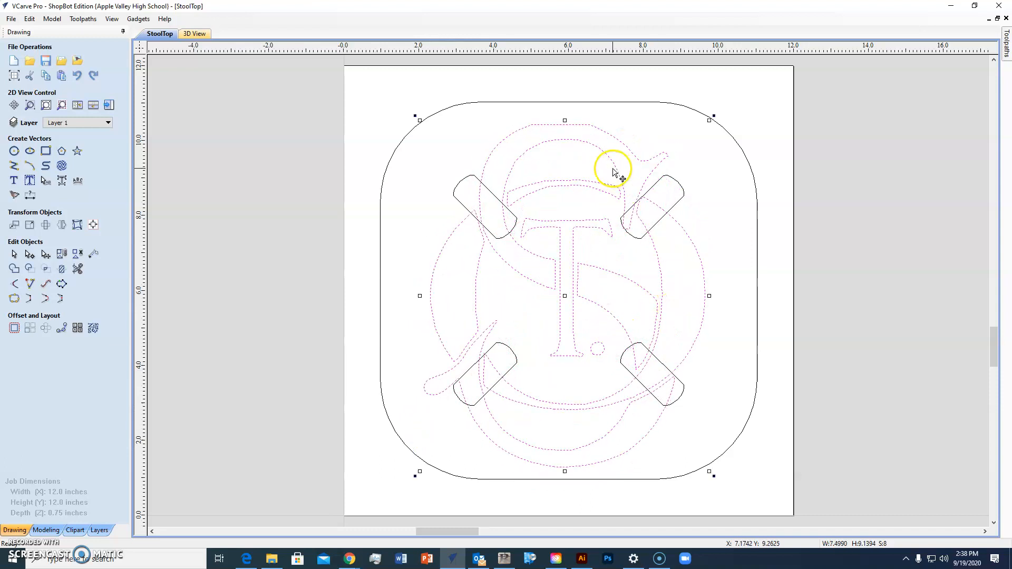
left_click_drag(714, 117, 716, 126)
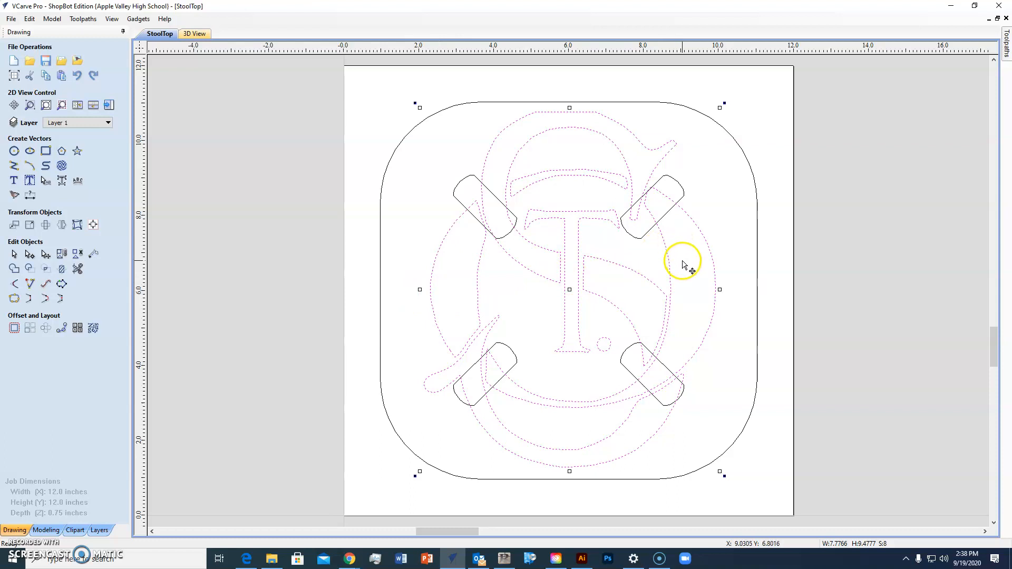
Center the selected logo vectors on the material with an absolute move, setting the X position to 6 inches
left_click(17, 227)
left_click(84, 141)
left_click_drag(84, 141, 48, 149)
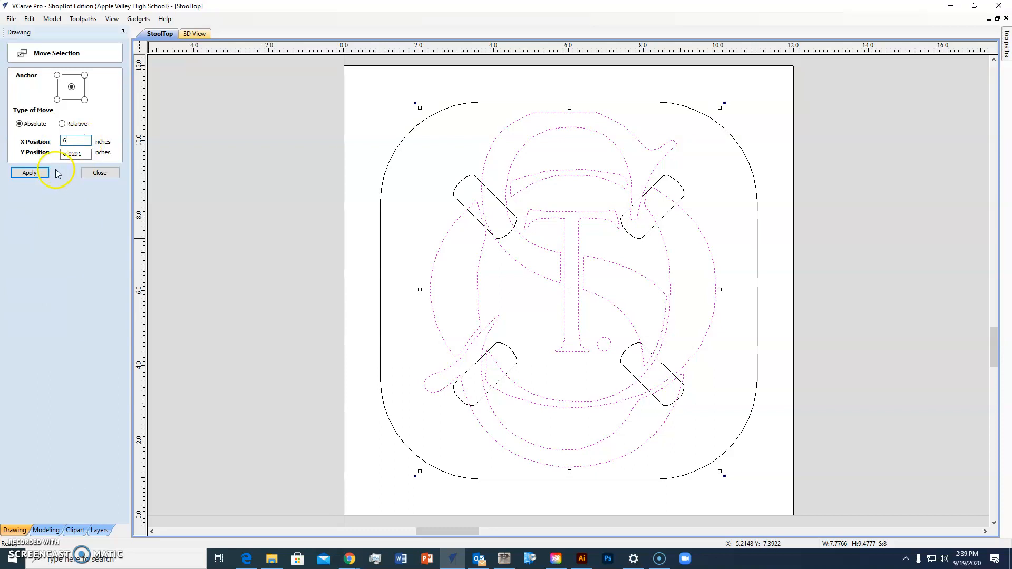
left_click_drag(89, 154, 64, 156)
left_click(31, 177)
left_click(99, 172)
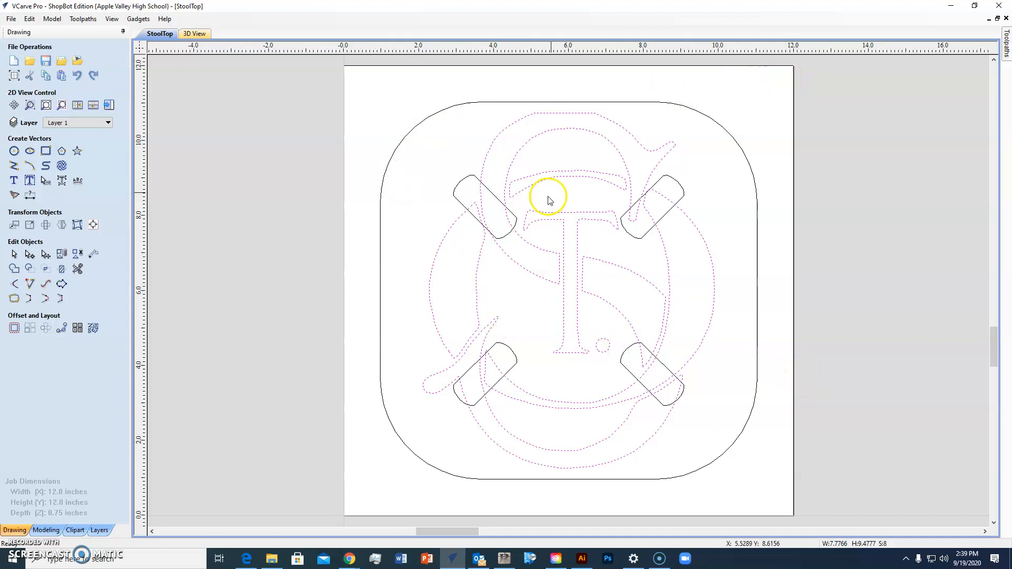
Delete the grouped four leg slots overlapping the logo and select all remaining vectors
left_click(679, 188)
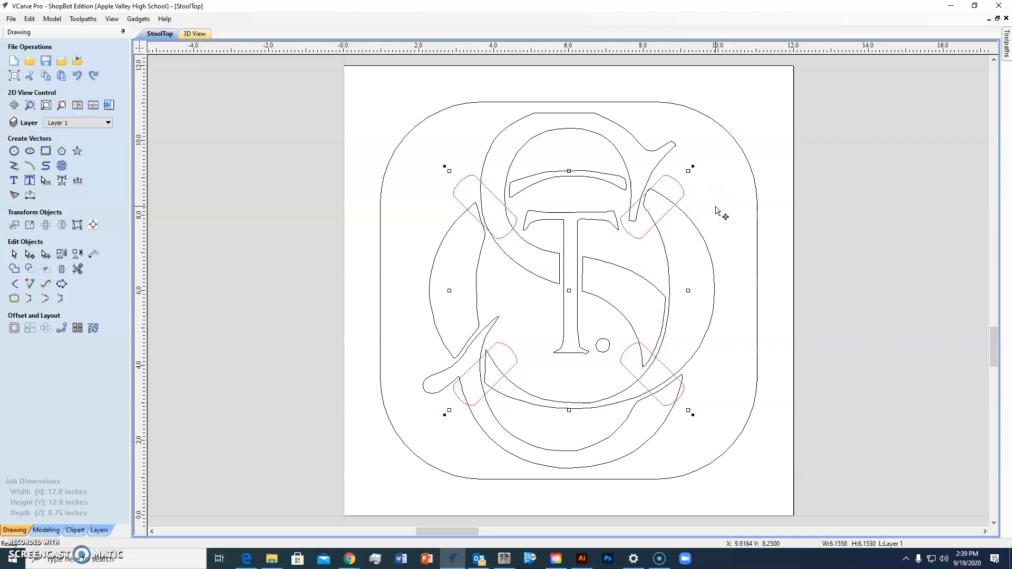
left_click(716, 210)
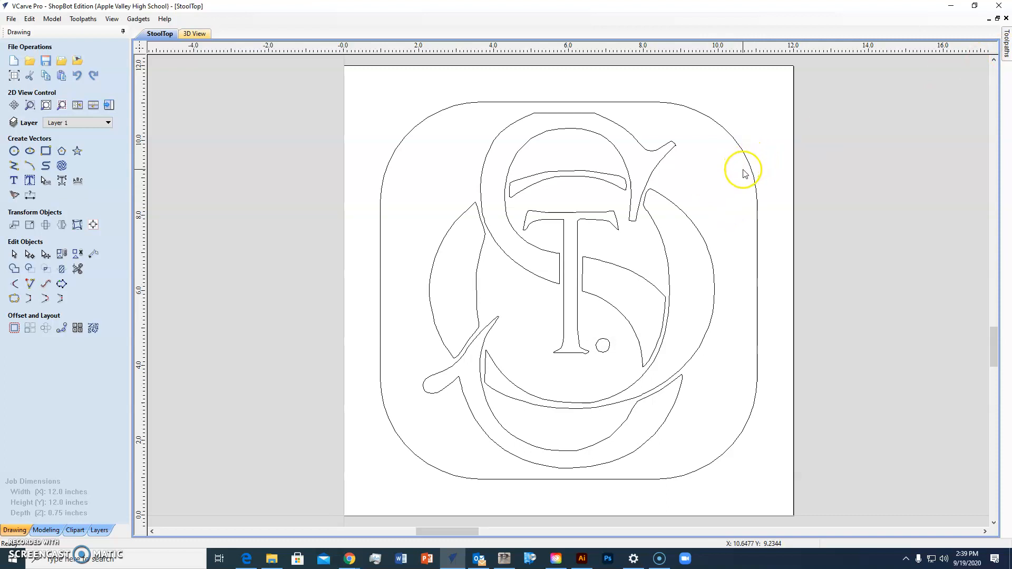
key("ctrl+a")
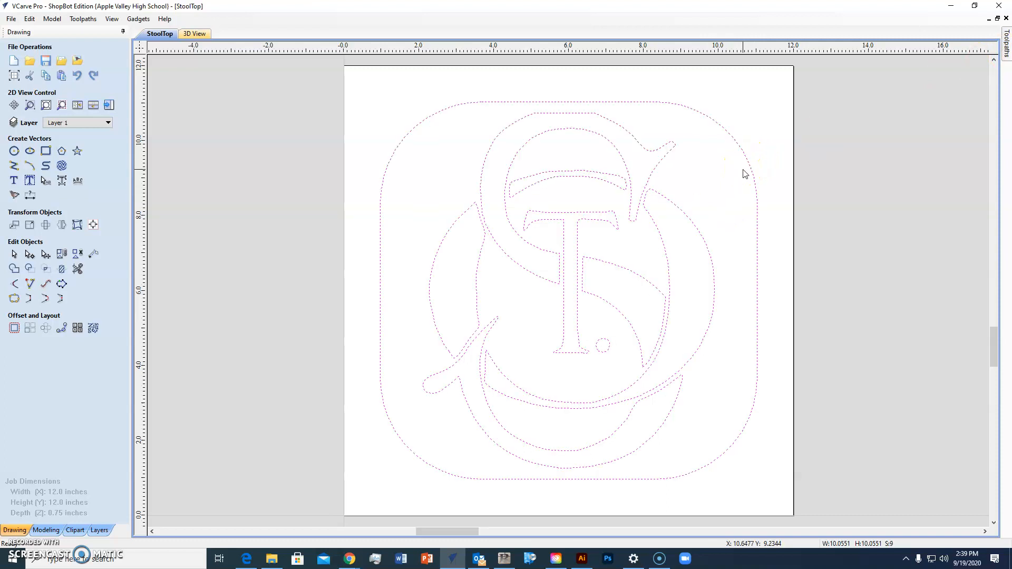
Exclude the rounded stool outline from the selection and start a pocket toolpath for the logo with a cut depth of .125 inches
left_click(725, 130, "shift")
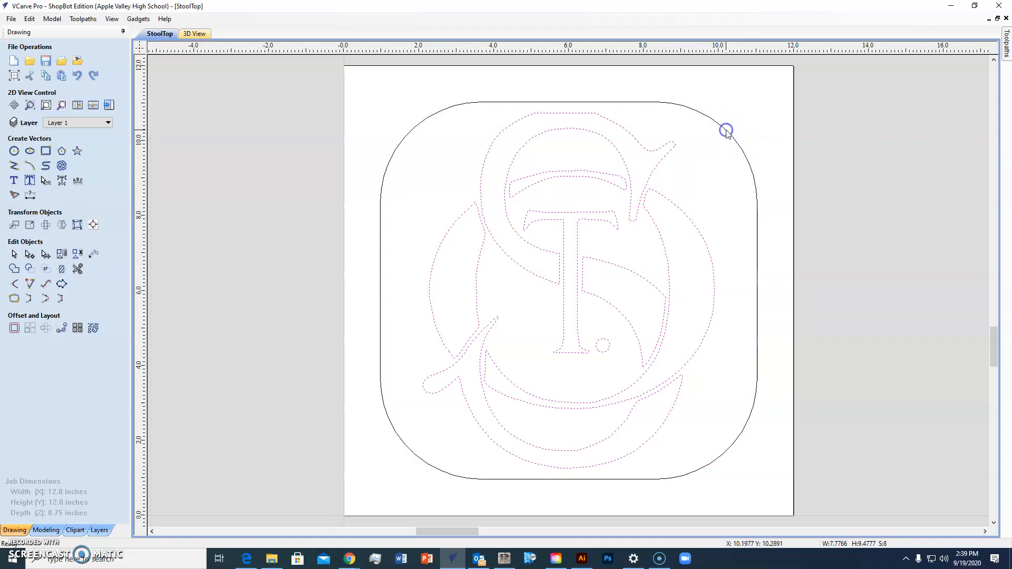
left_click(1006, 39)
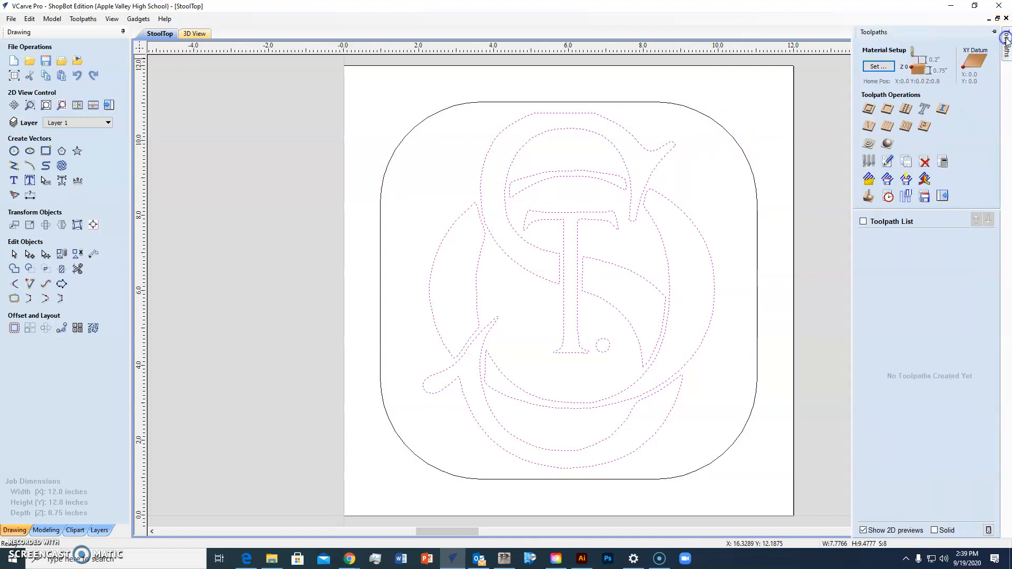
left_click(889, 109)
left_click(954, 93)
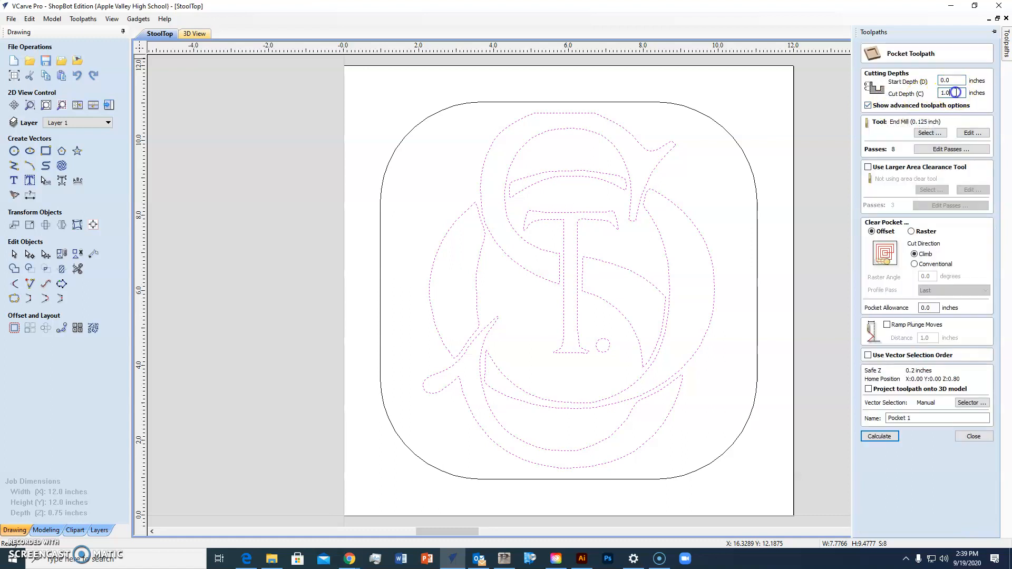
left_click(928, 107)
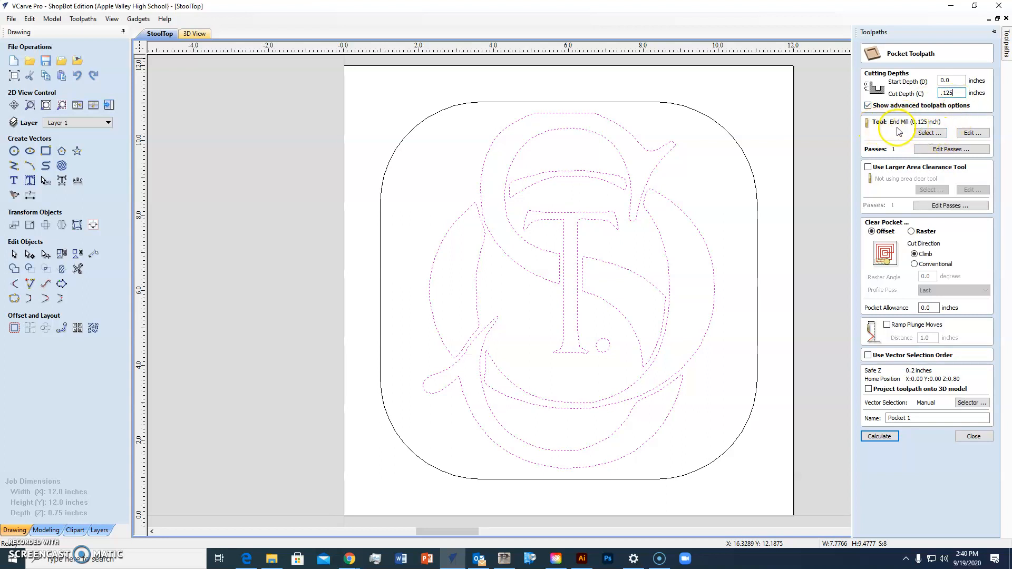
Assign the 1/4" Down-cut (57-910) wood tool to the pocket toolpath and calculate it
left_click(927, 134)
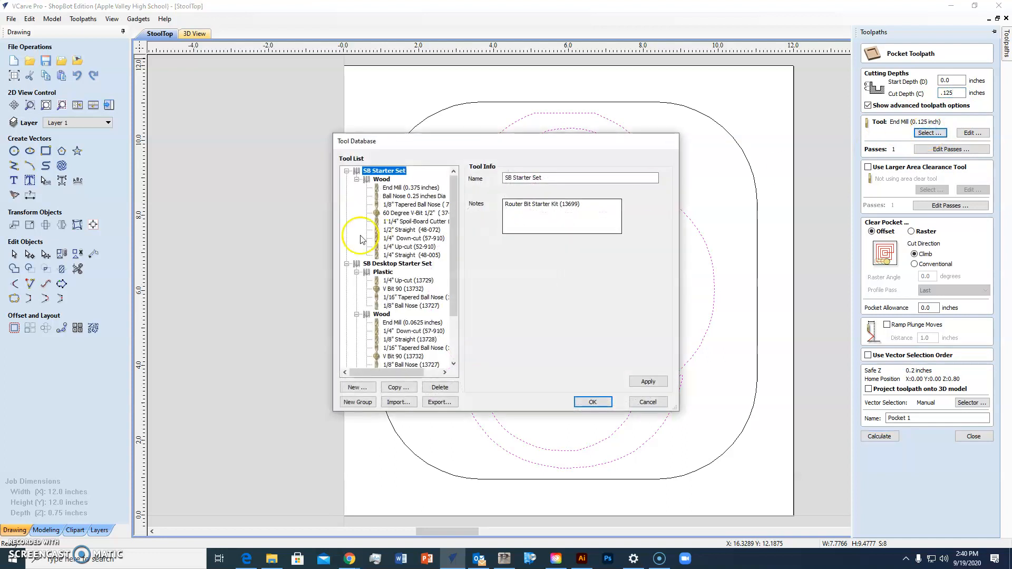
left_click(405, 240)
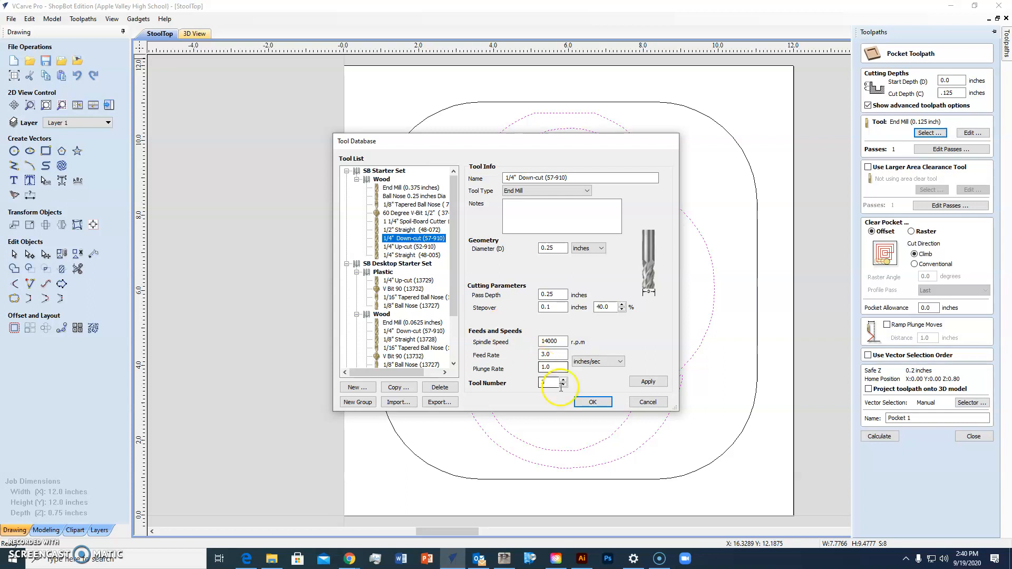
left_click(592, 401)
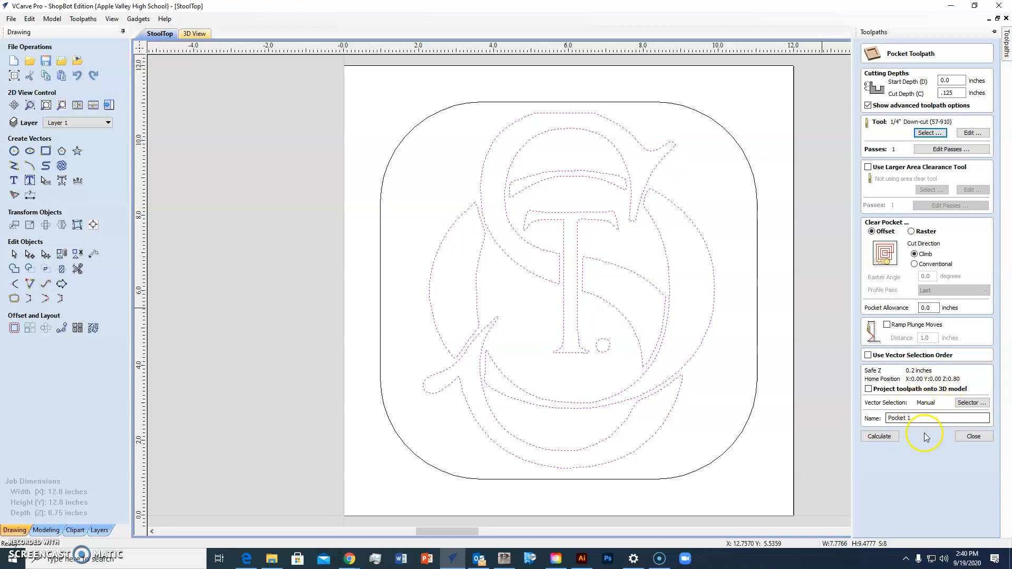
left_click(887, 437)
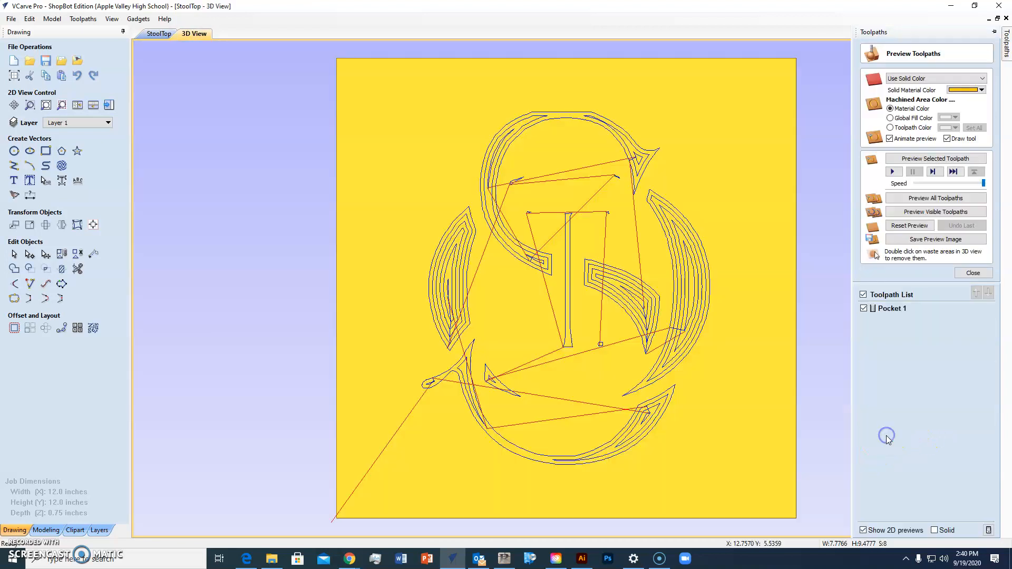
Examine in the 2D view which narrow parts of the logo the pocket toolpath reaches, then close the preview and hide the toolpath
left_click(888, 424)
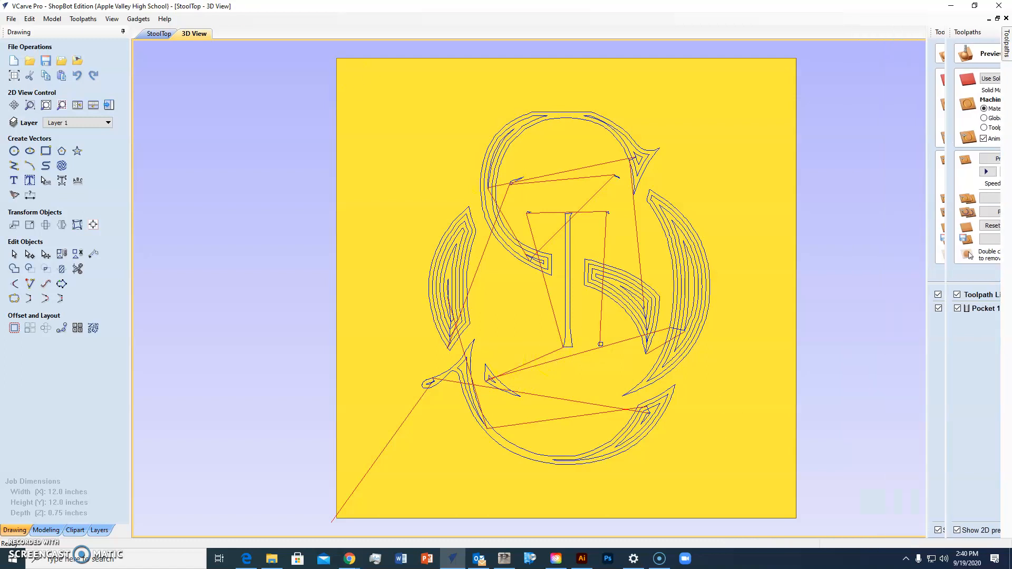
left_click(153, 34)
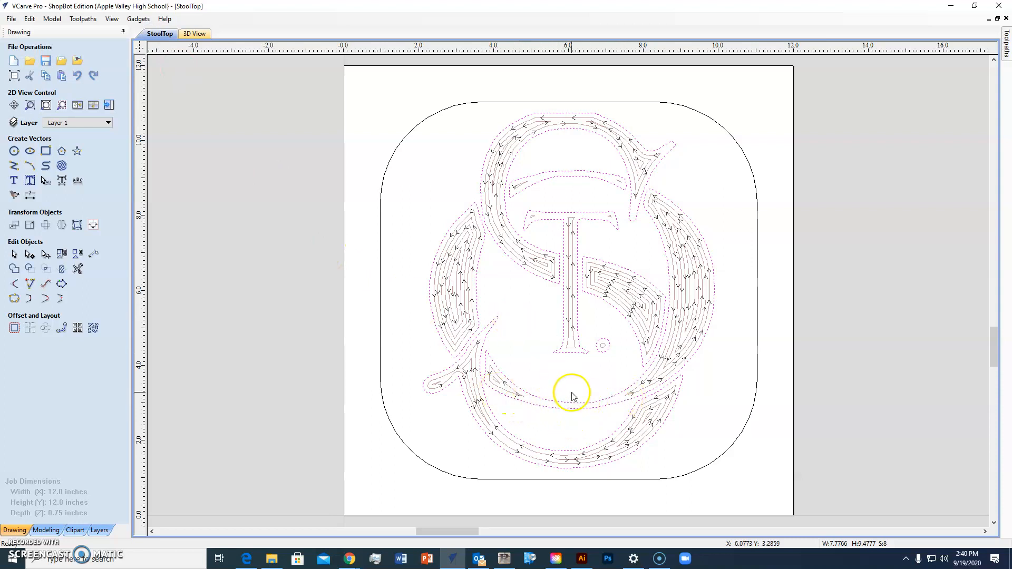
left_click(1007, 45)
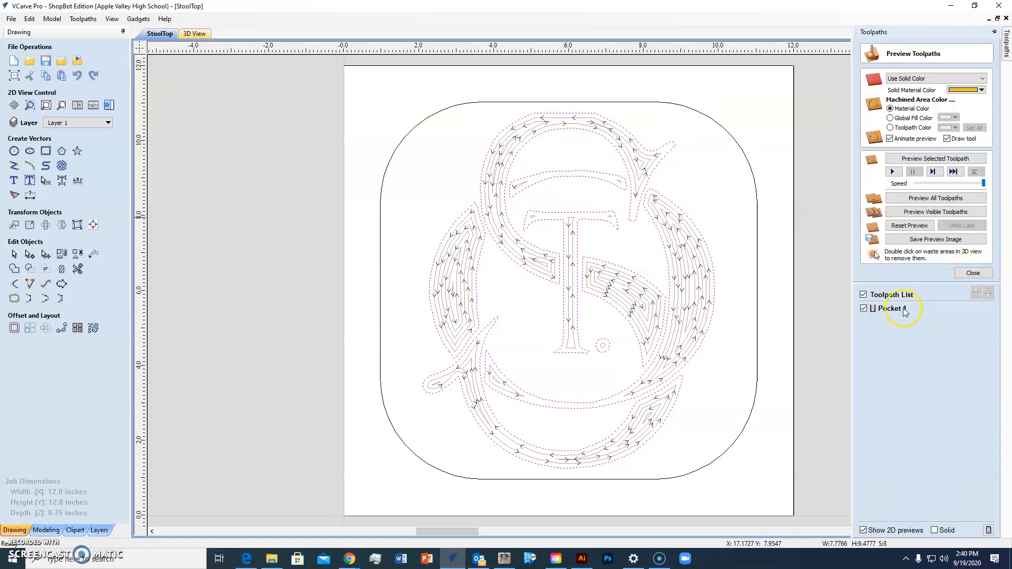
mouse_move(904, 310)
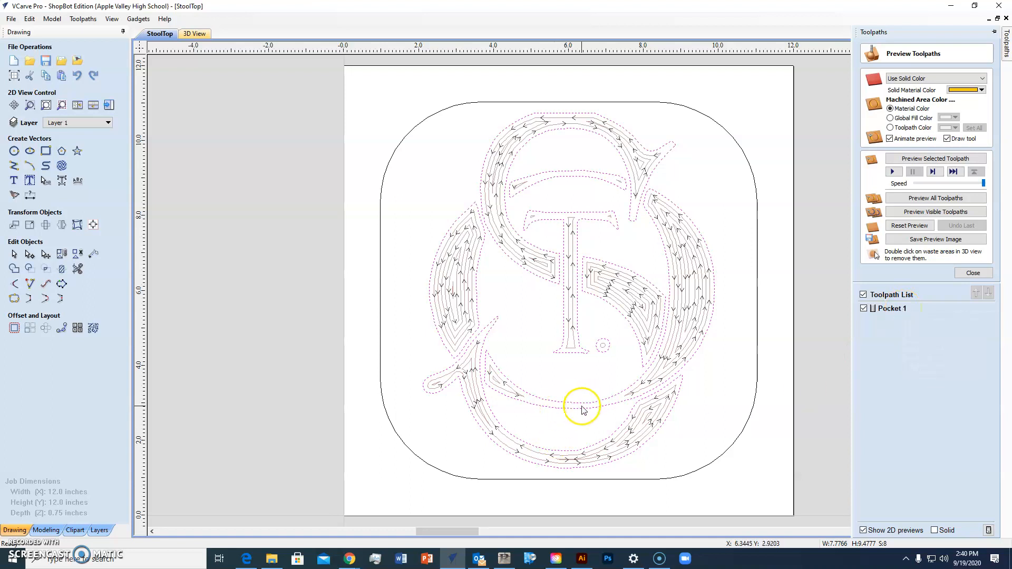
left_click(971, 273)
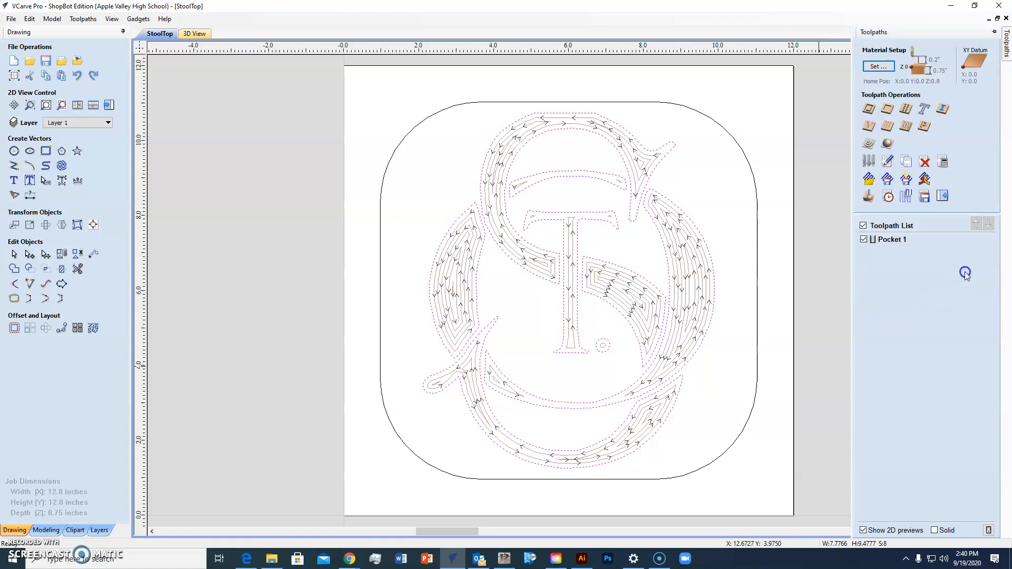
left_click(864, 226)
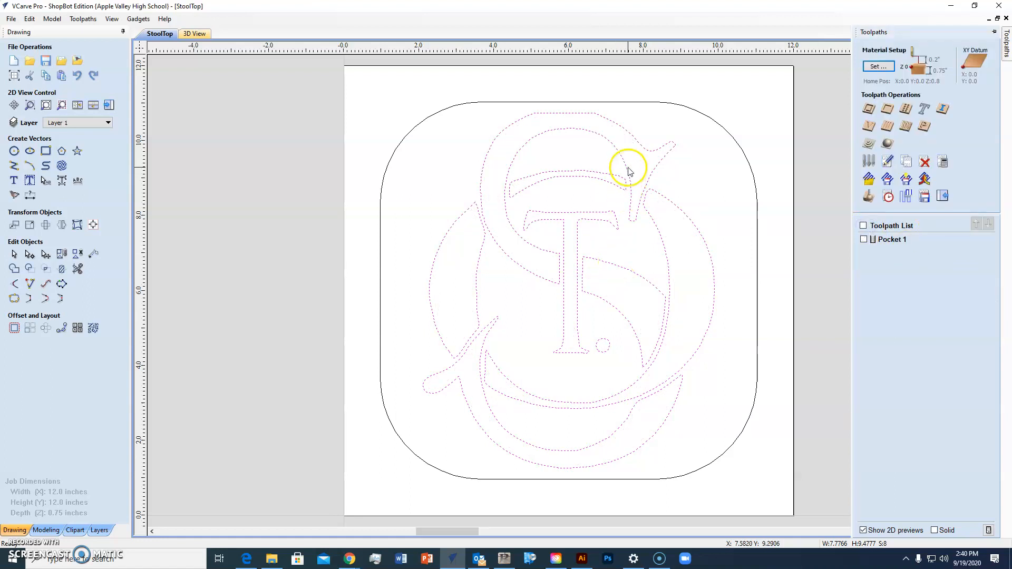
Reselect all vectors except the rounded stool outline and enlarge the logo proportionally to about 7.9 by 9.7 inches
left_click(645, 149)
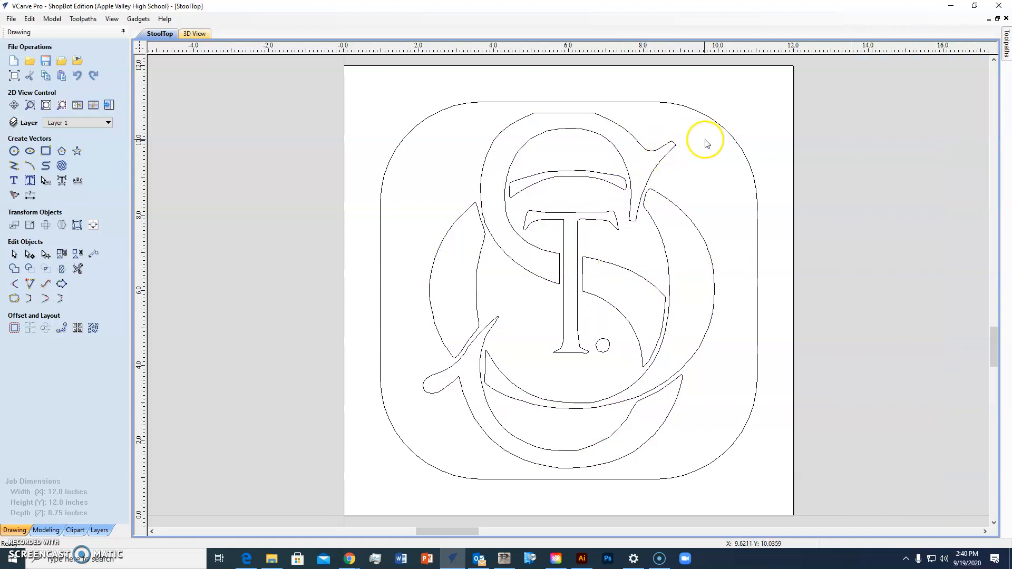
key("ctrl+a")
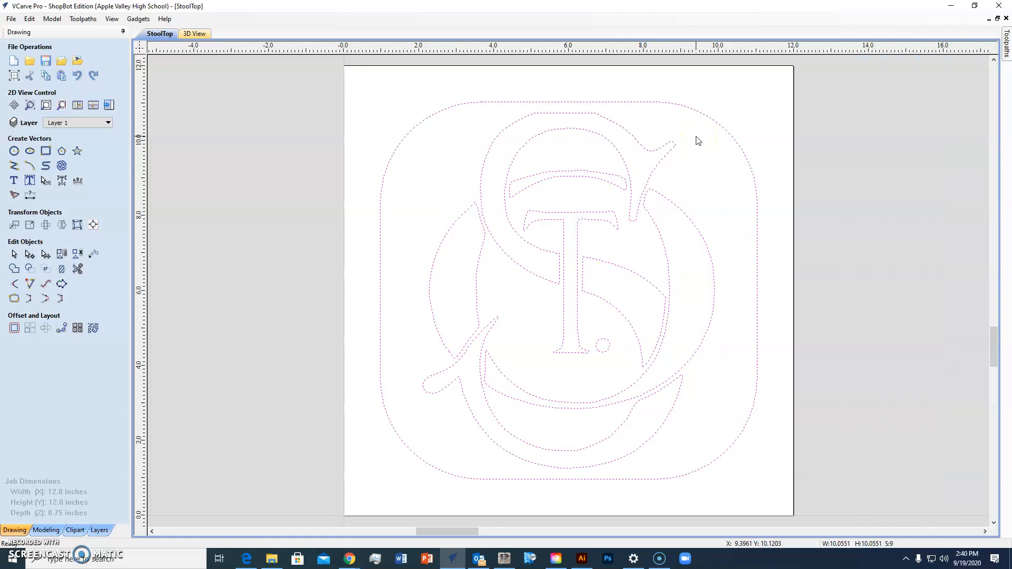
left_click(700, 111, "shift")
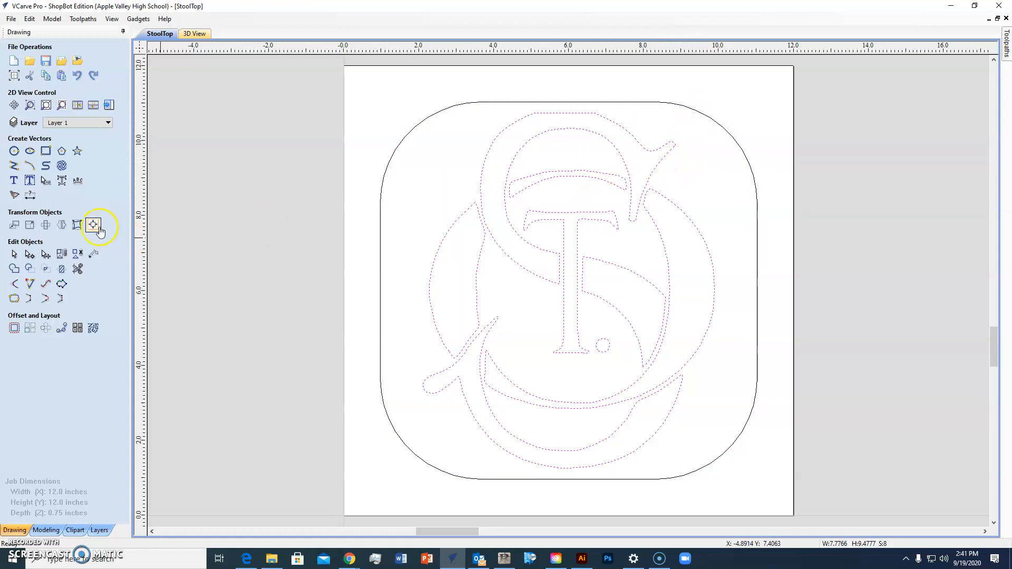
left_click(490, 142)
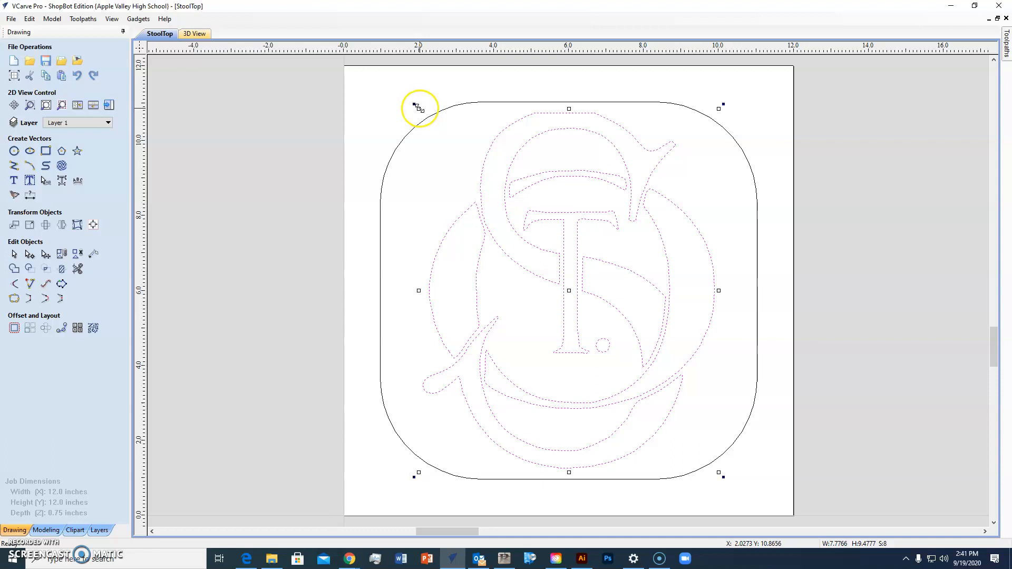
left_click_drag(419, 108, 411, 100)
left_click_drag(626, 168, 627, 171)
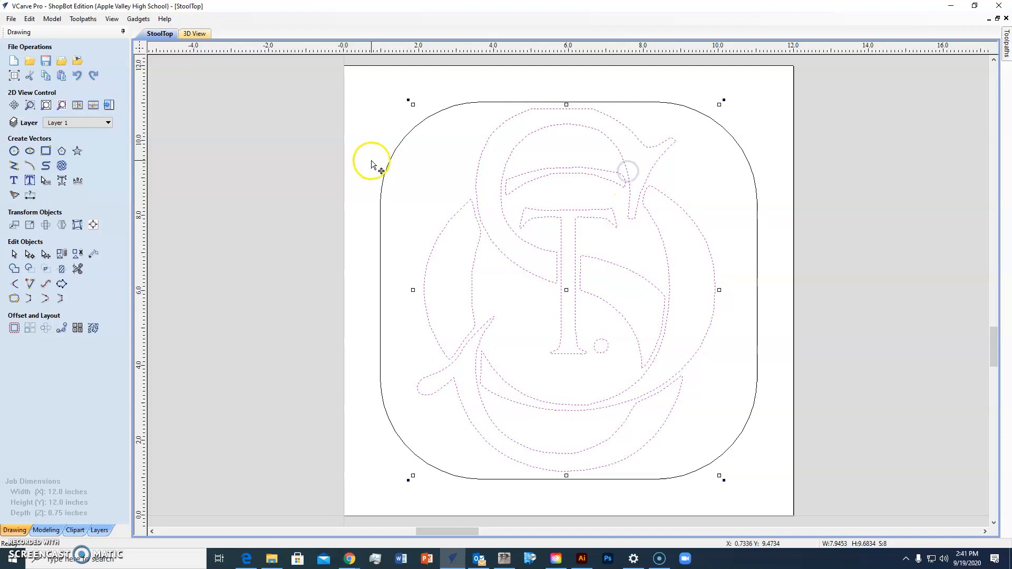
Enlarge the logo proportionally again to about 8.1 by 9.9 inches and nudge it slightly downward within the stool outline
left_click(411, 103)
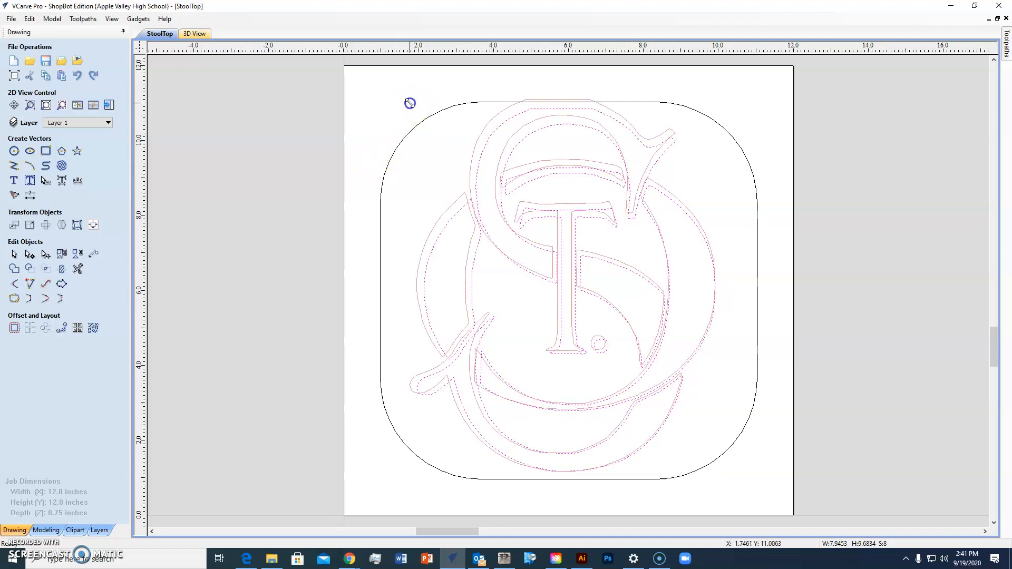
left_click(515, 104)
left_click(641, 136)
left_click_drag(639, 133, 638, 141)
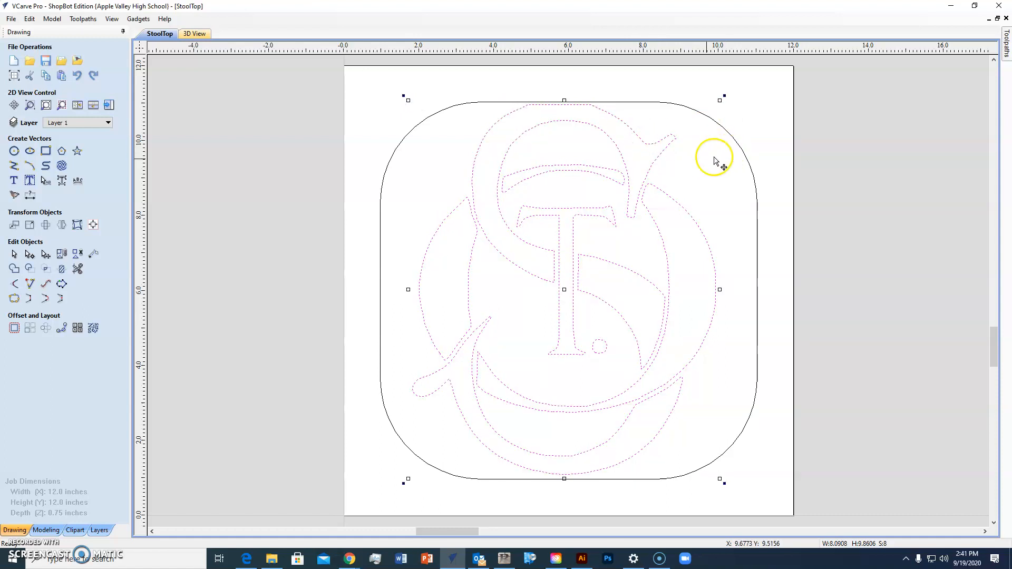
key("Down")
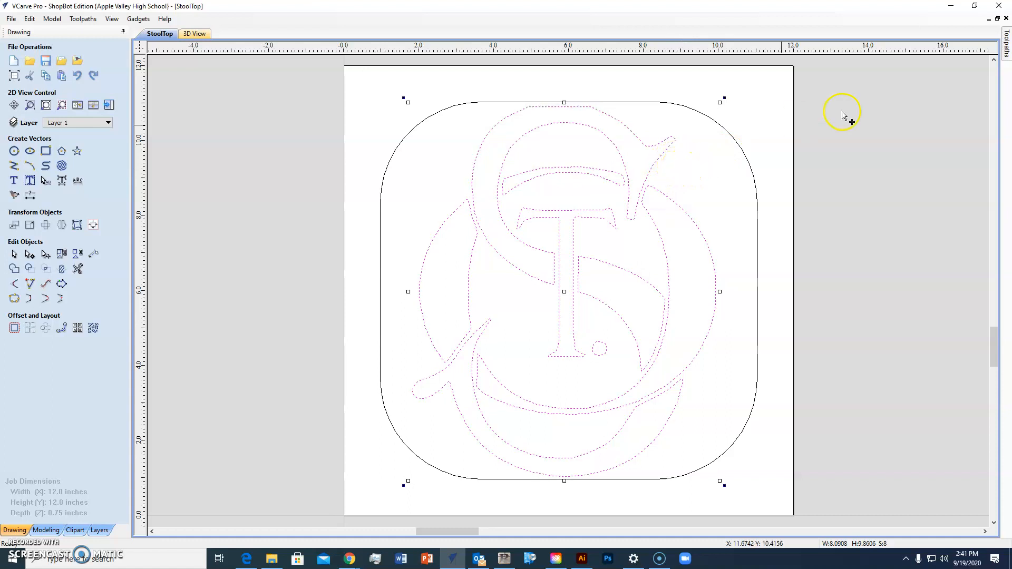
Show the pocket toolpath and recalculate all toolpaths for the enlarged logo
left_click(1007, 48)
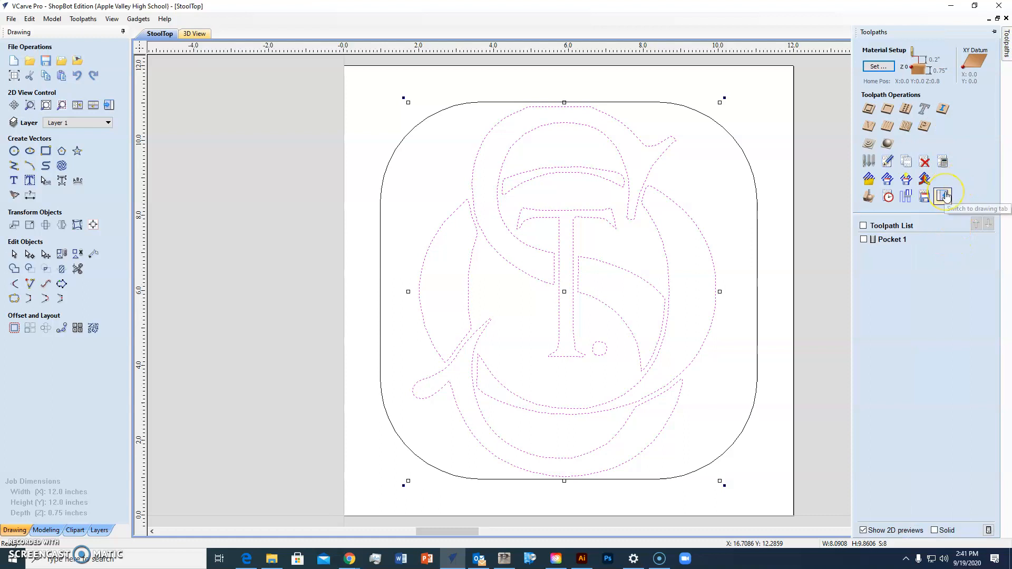
left_click(942, 164)
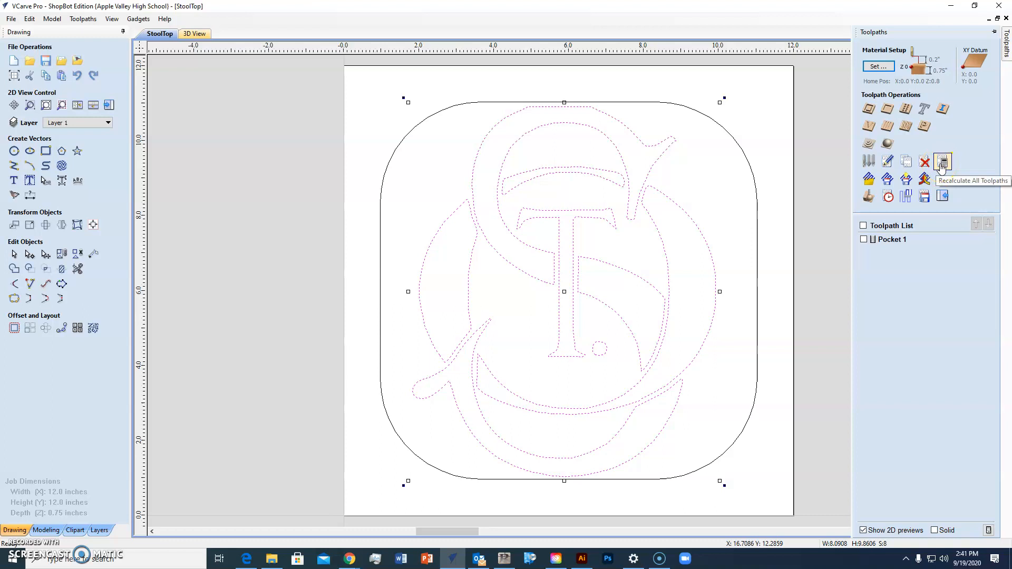
left_click(863, 226)
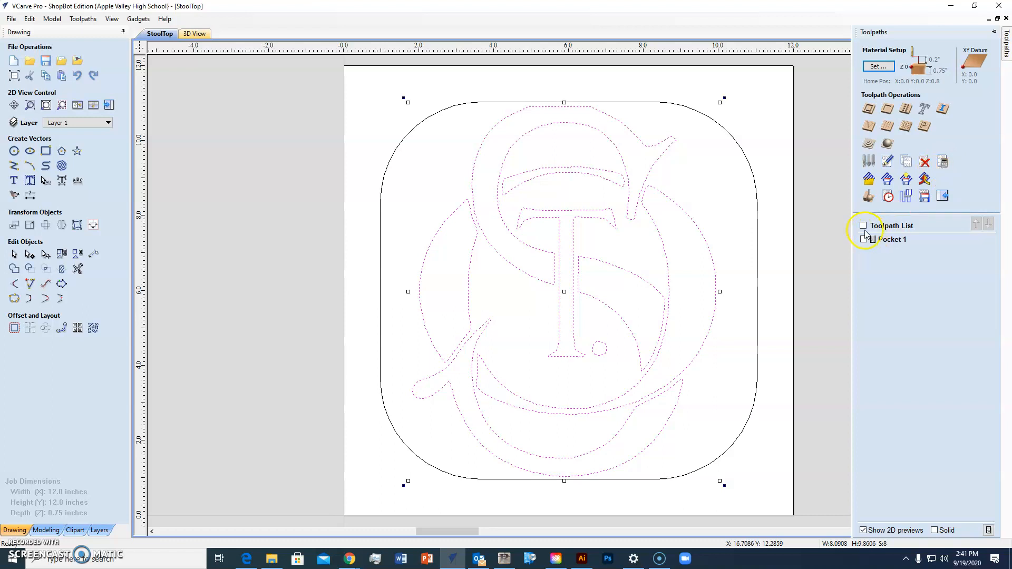
left_click(943, 161)
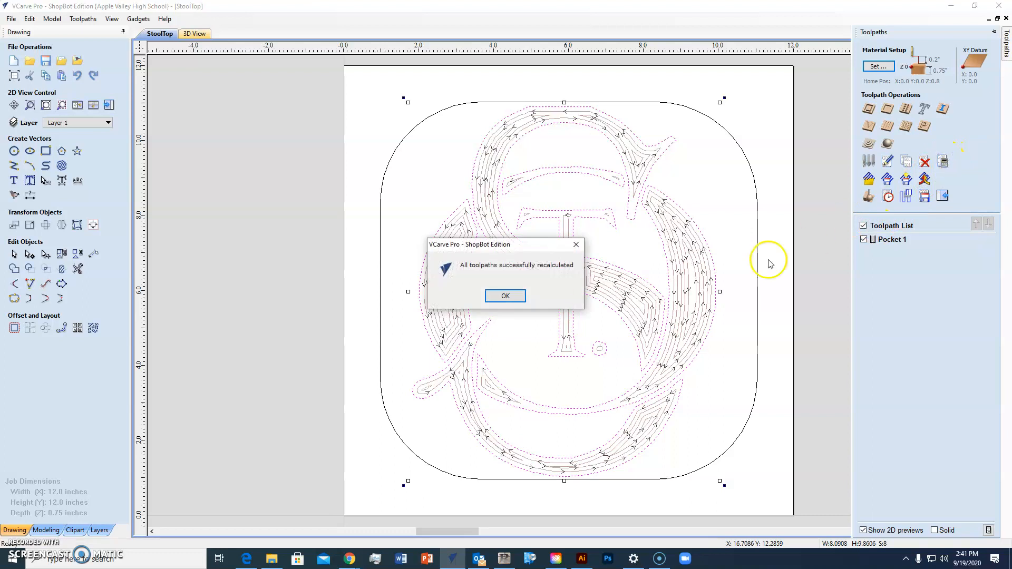
left_click(504, 296)
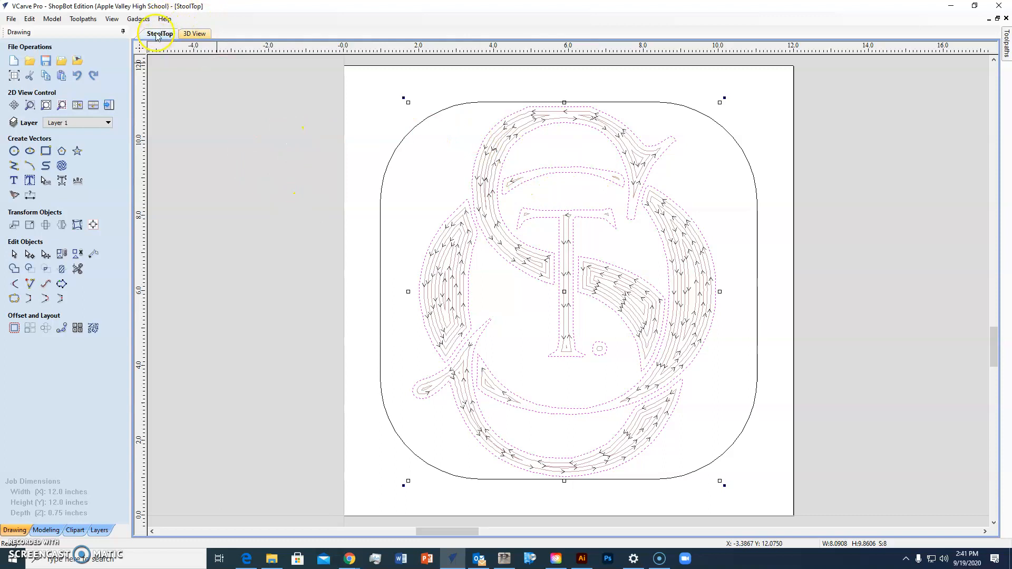
Inspect the recalculated pocket toolpath in the 3D and 2D views, then hide it
left_click(195, 35)
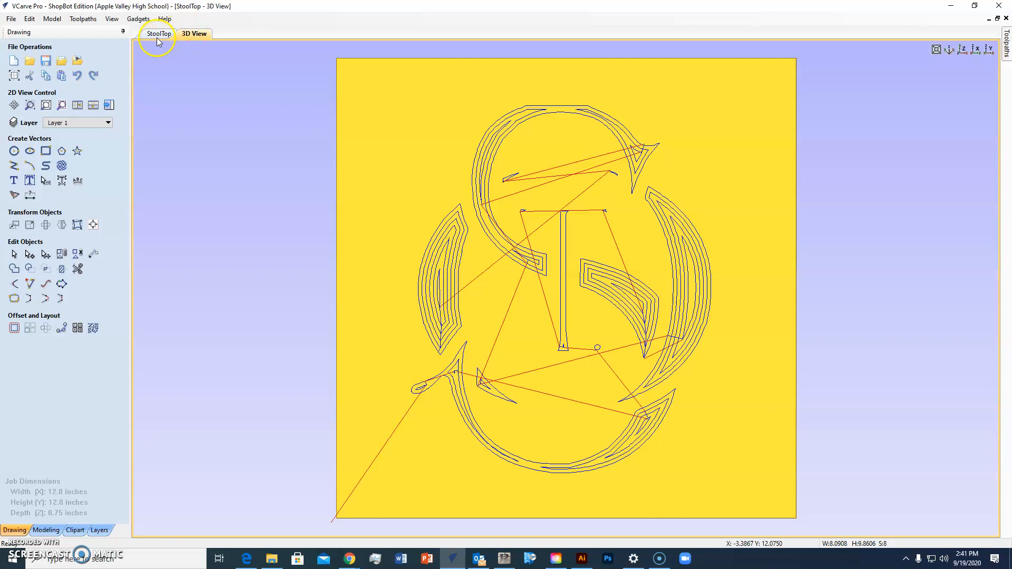
left_click(165, 34)
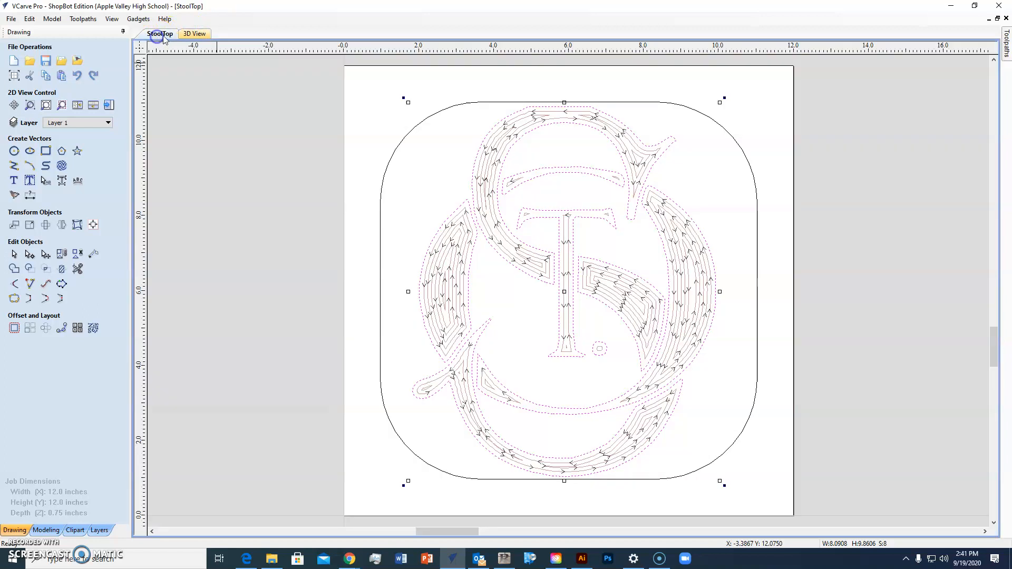
left_click(1005, 38)
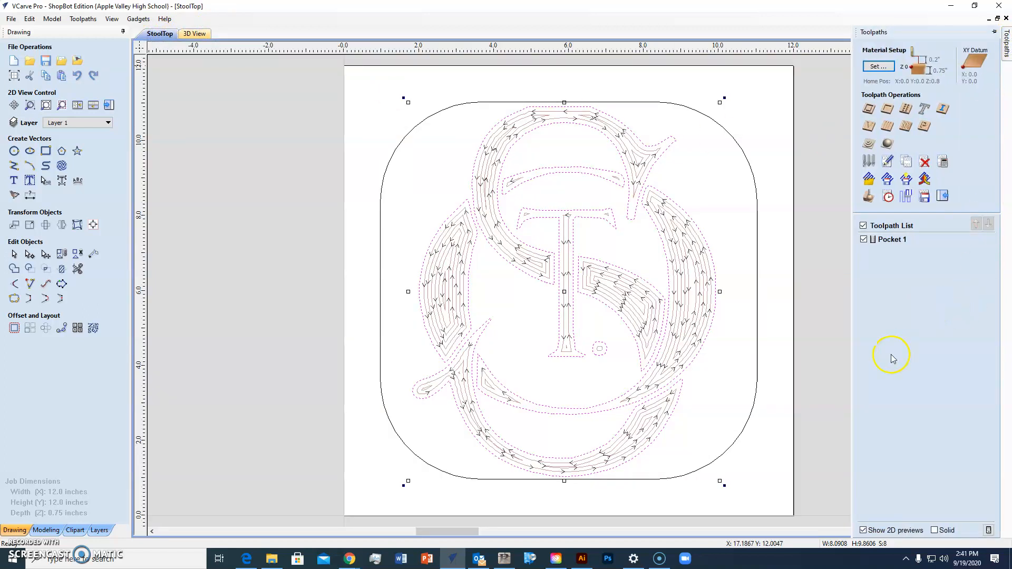
left_click(864, 226)
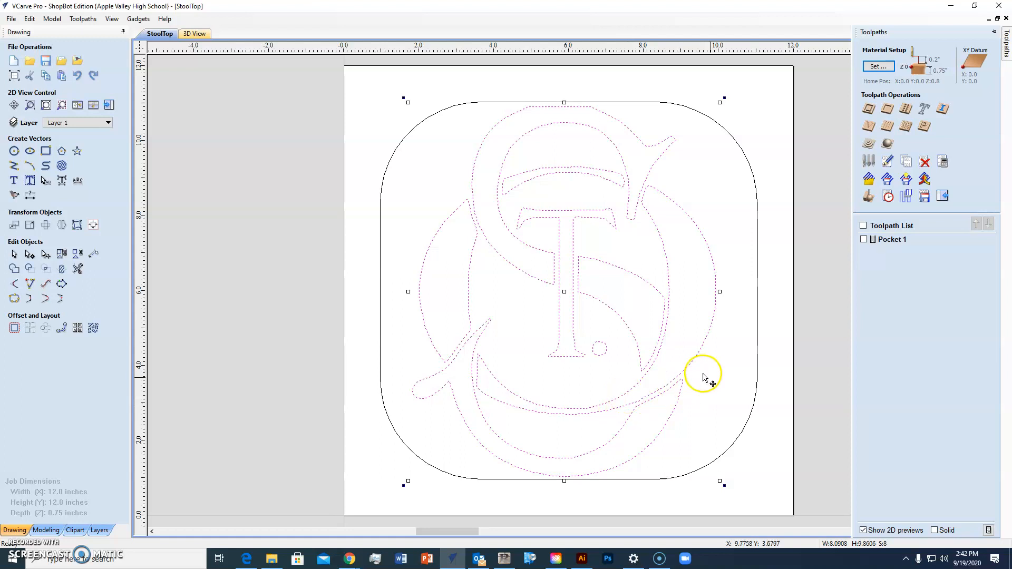
Select only the large O crescent and the thin arc above the T, and start a 2D profile toolpath with a 0.125 inch cut depth
left_click(719, 382)
left_click(672, 299)
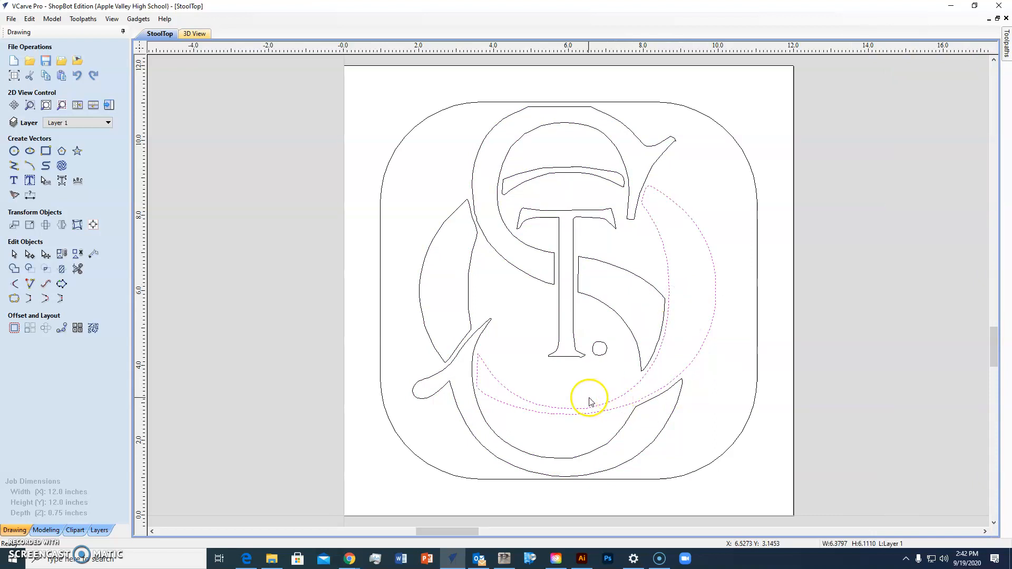
left_click(588, 173, "shift")
left_click(1007, 50)
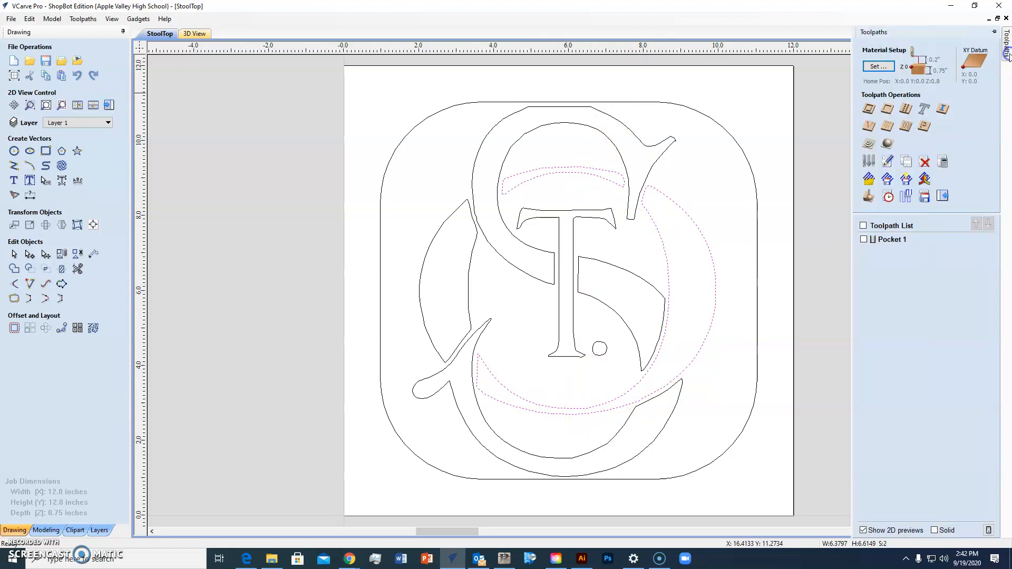
left_click(869, 110)
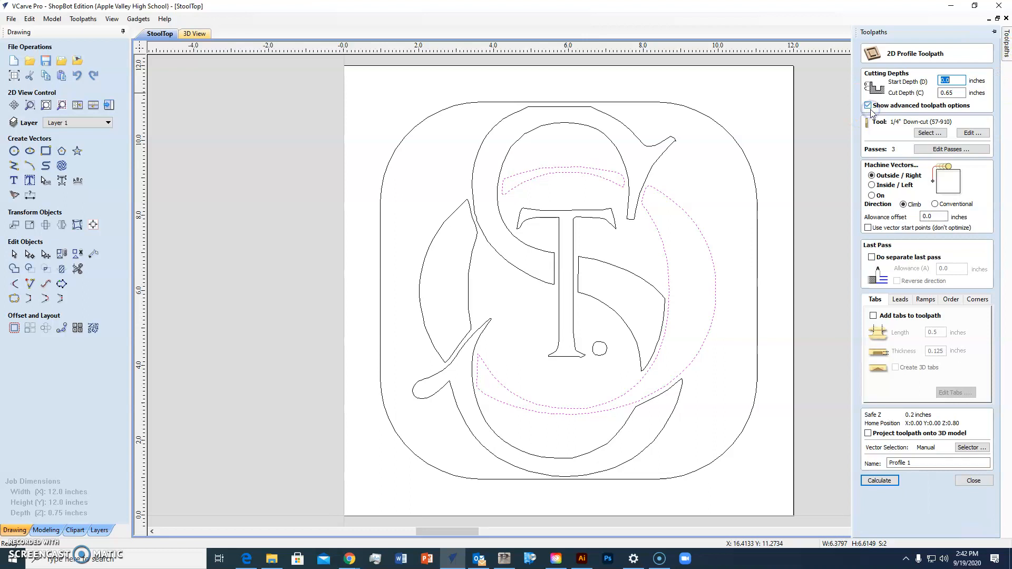
left_click(953, 93)
key("Tab")
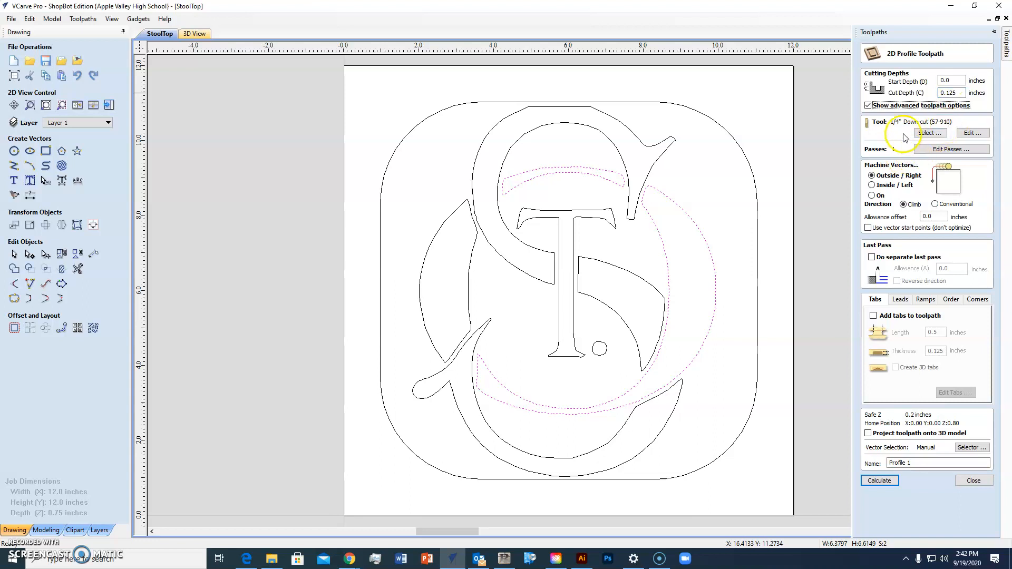
Calculate the profile toolpath on the inside of the selected crescent and arc, check the result in 3D and close the preview
left_click(873, 185)
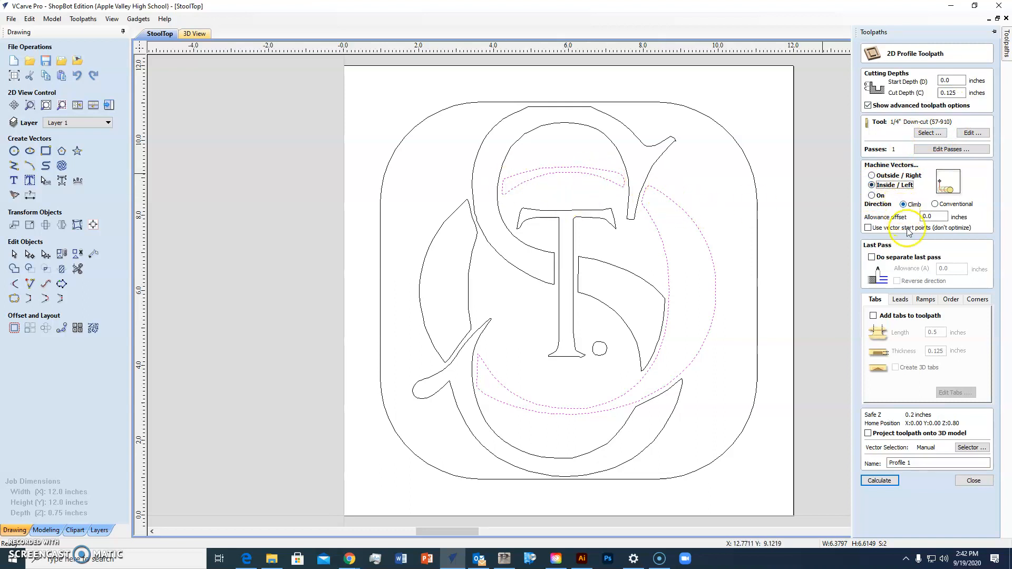
left_click(880, 481)
left_click(881, 436)
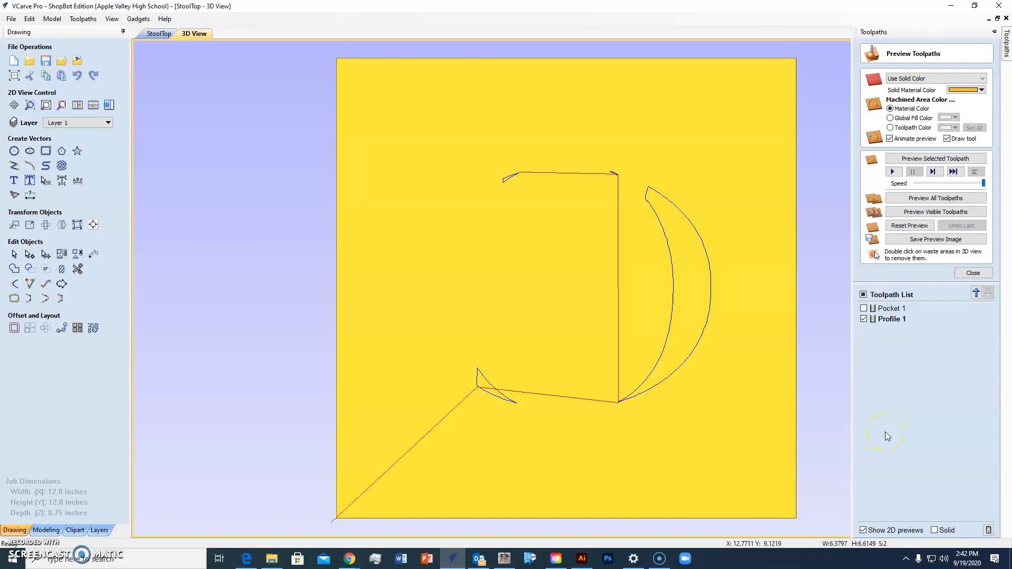
left_click(170, 168)
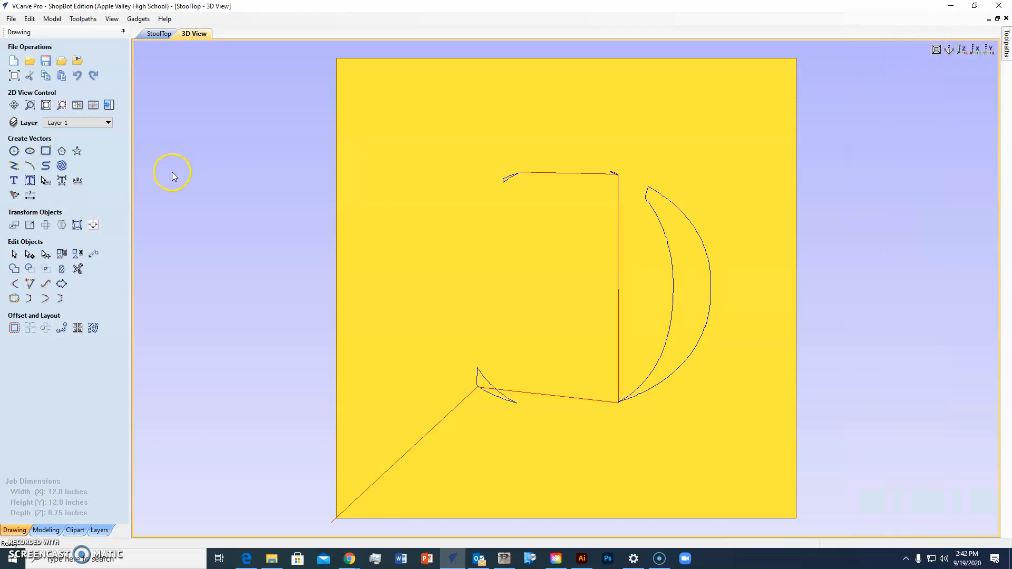
left_click(1006, 44)
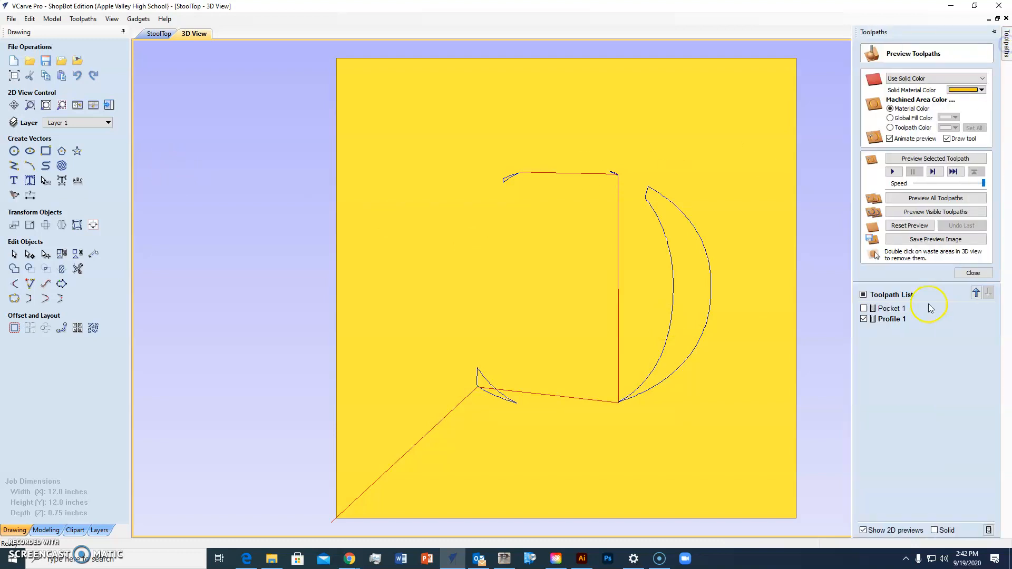
left_click(973, 273)
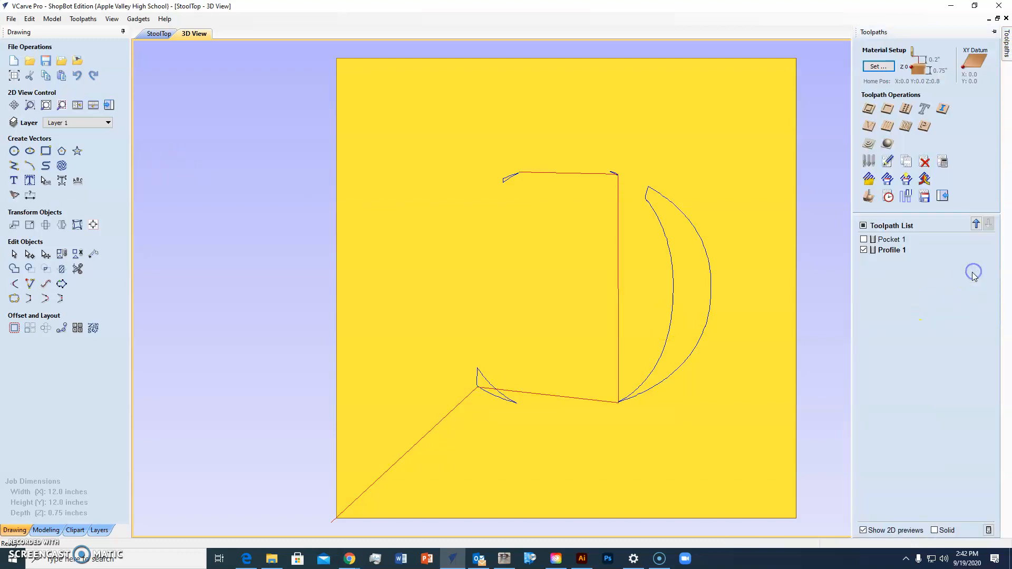
Reopen the Profile 1 toolpath, change it to machine on the vectors and recalculate it
double_click(889, 250)
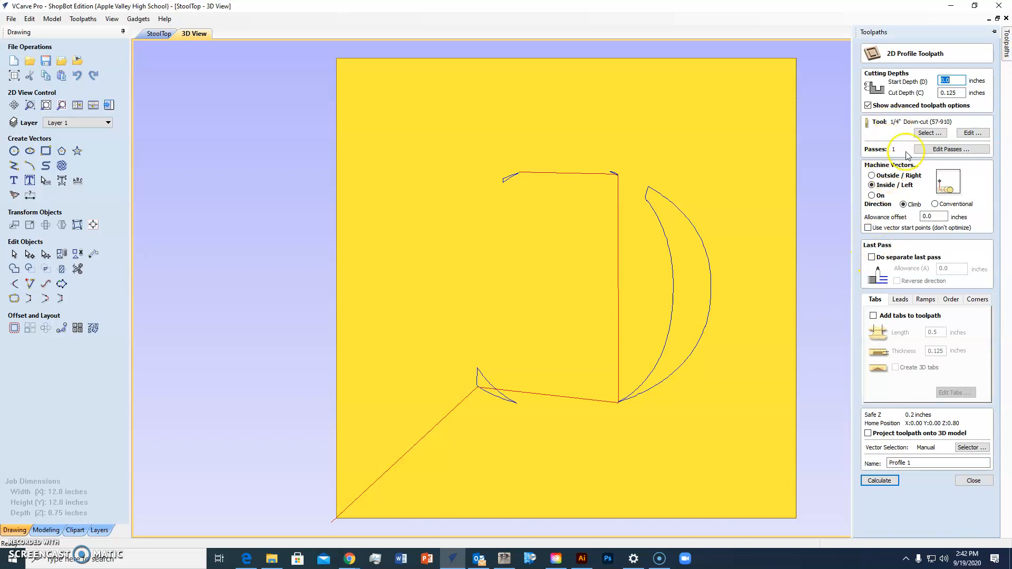
left_click(872, 195)
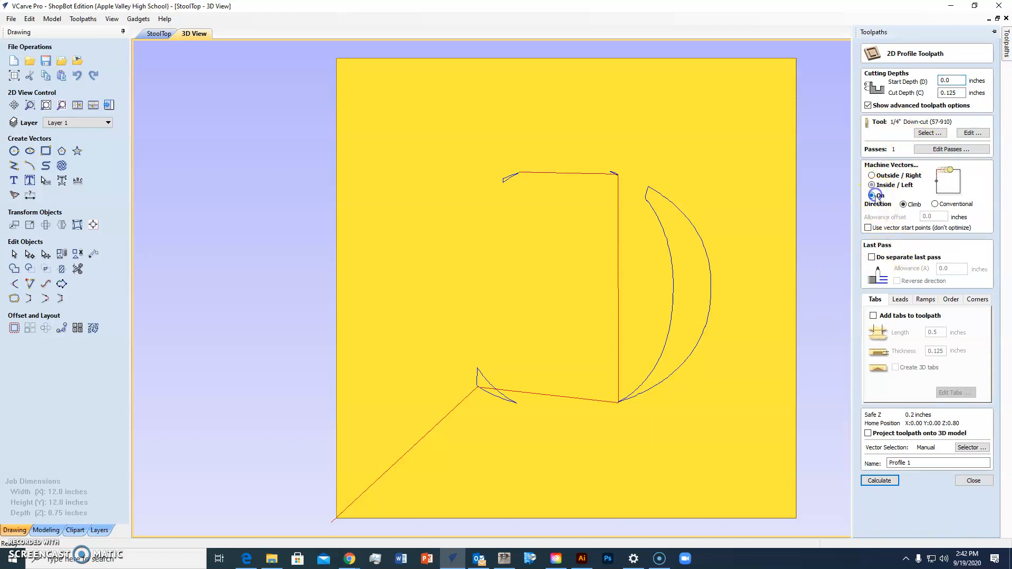
left_click(879, 481)
left_click(849, 426)
Show the Pocket 1 toolpath together with Profile 1 in the 2D view and close the toolpath preview
left_click(534, 175)
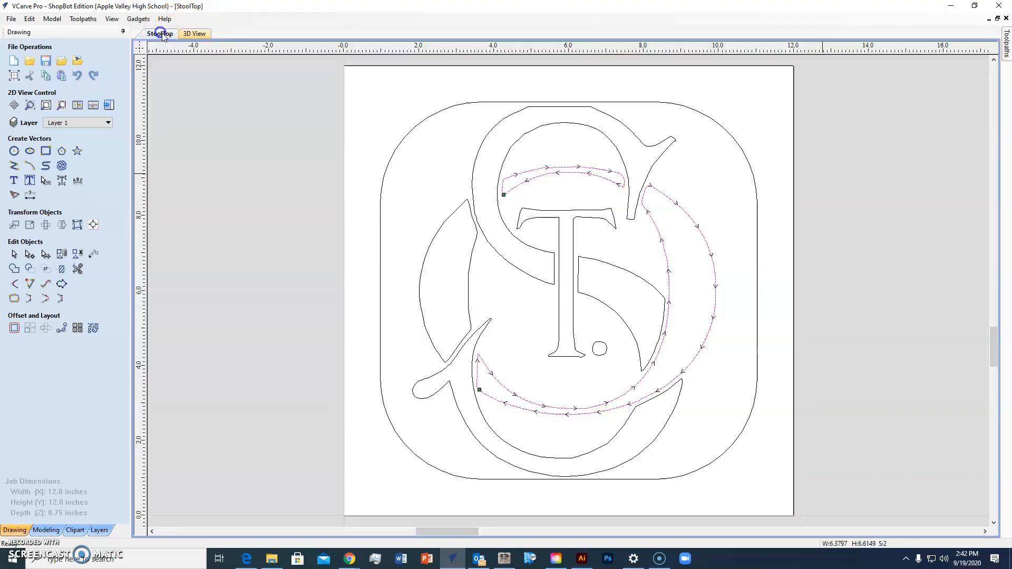
left_click(158, 33)
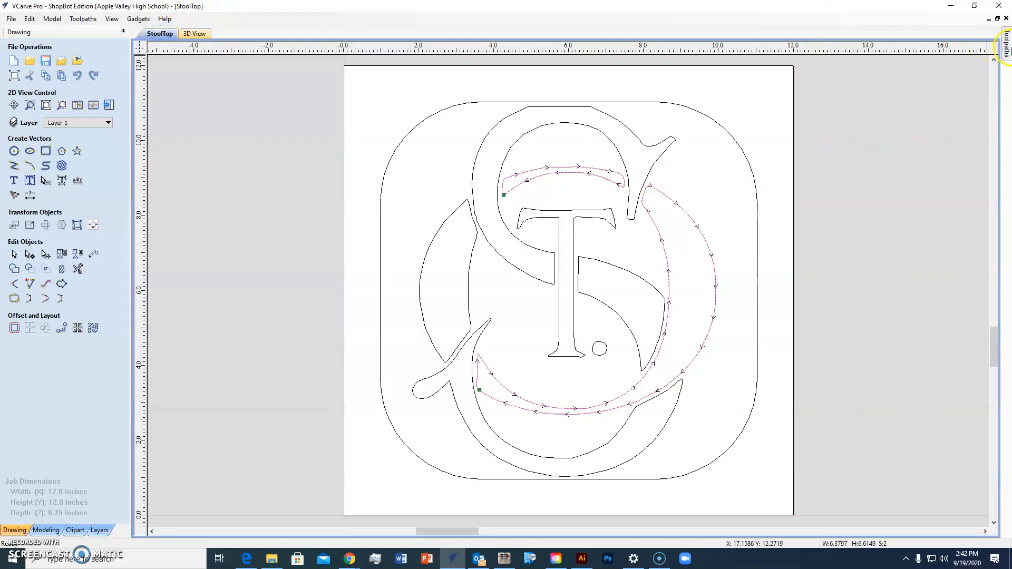
left_click(1007, 45)
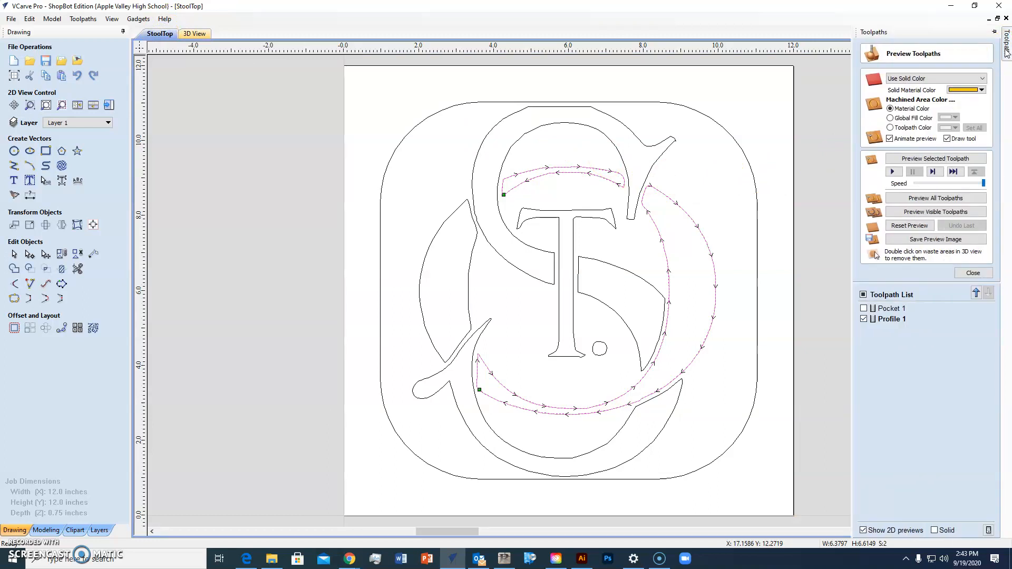
left_click(863, 309)
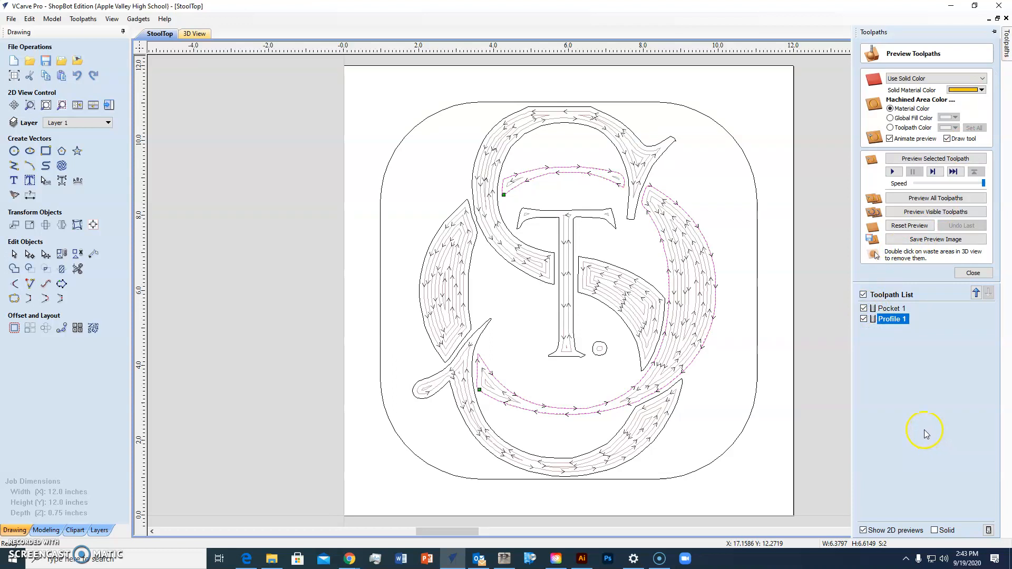
left_click(972, 272)
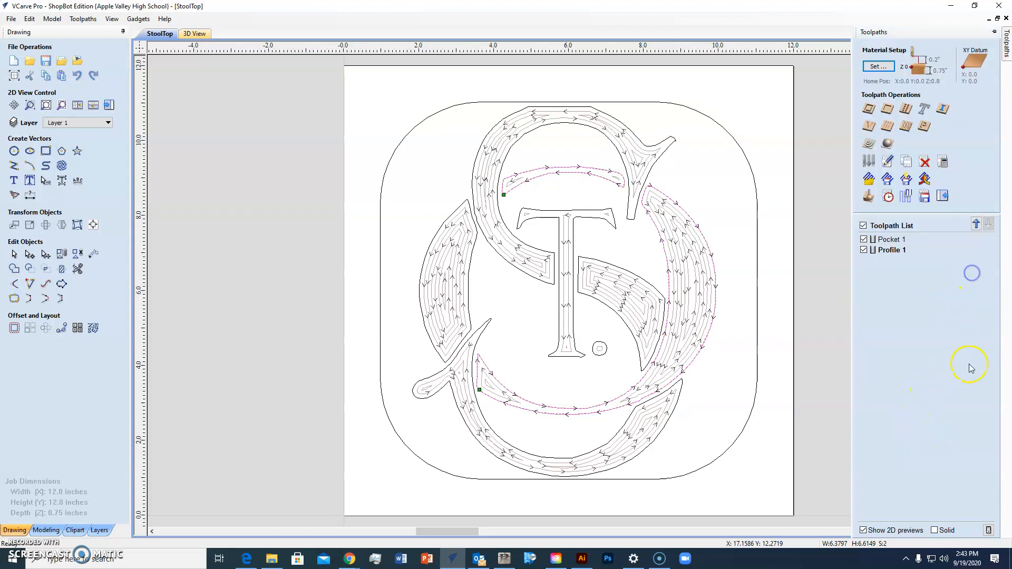
Review the estimated machining times in the toolpaths summary
left_click(888, 196)
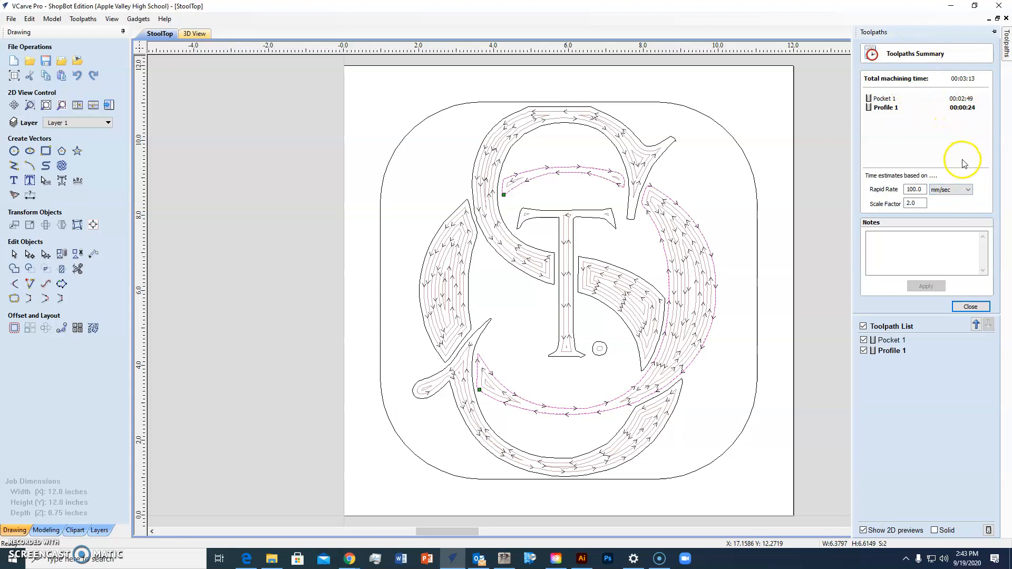
left_click(970, 306)
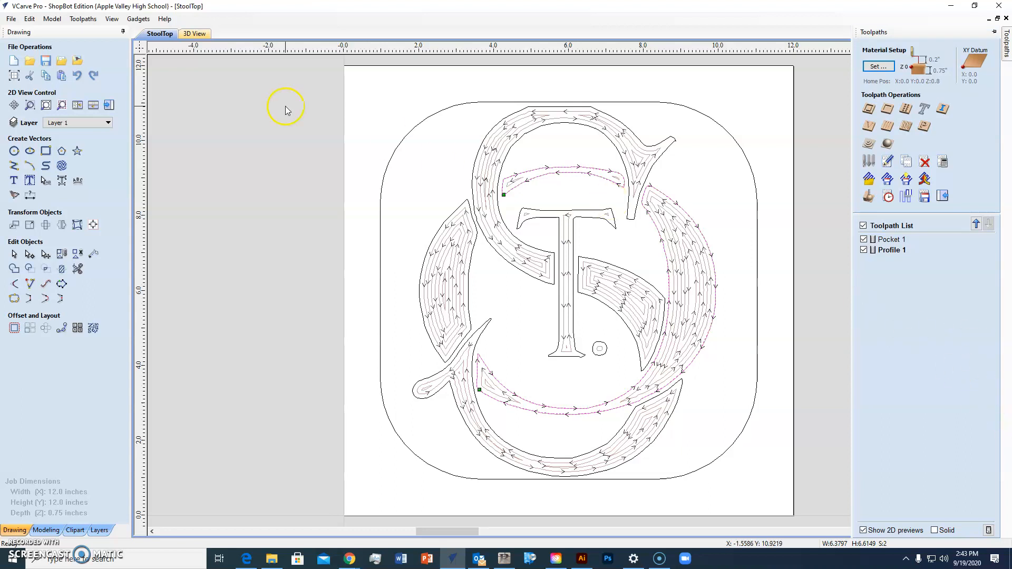
left_click(1007, 35)
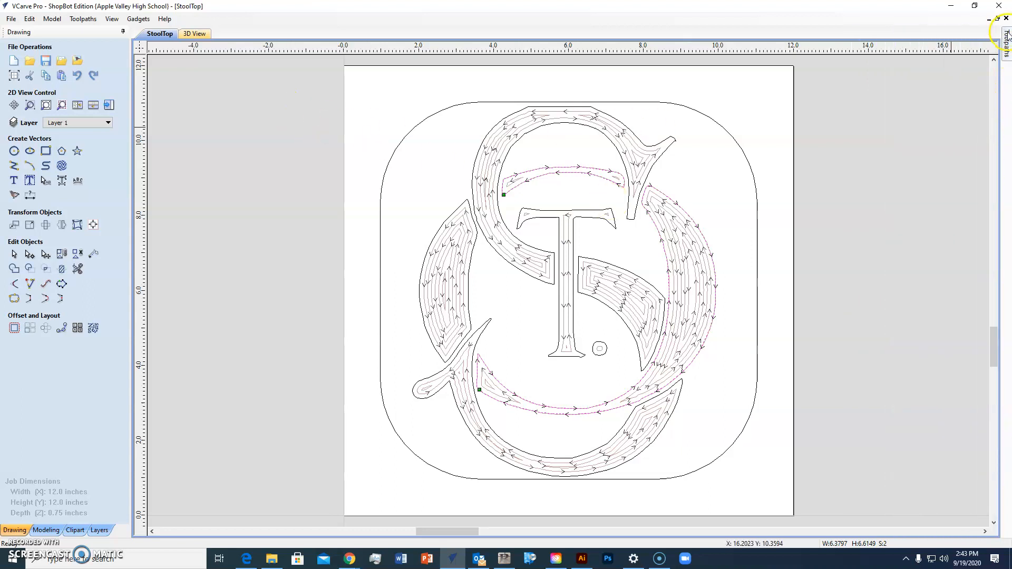
Select the rounded stool outline and calculate an outside profile toolpath with a 0.8 inch cut depth, accepting the cut through the material
left_click(729, 134)
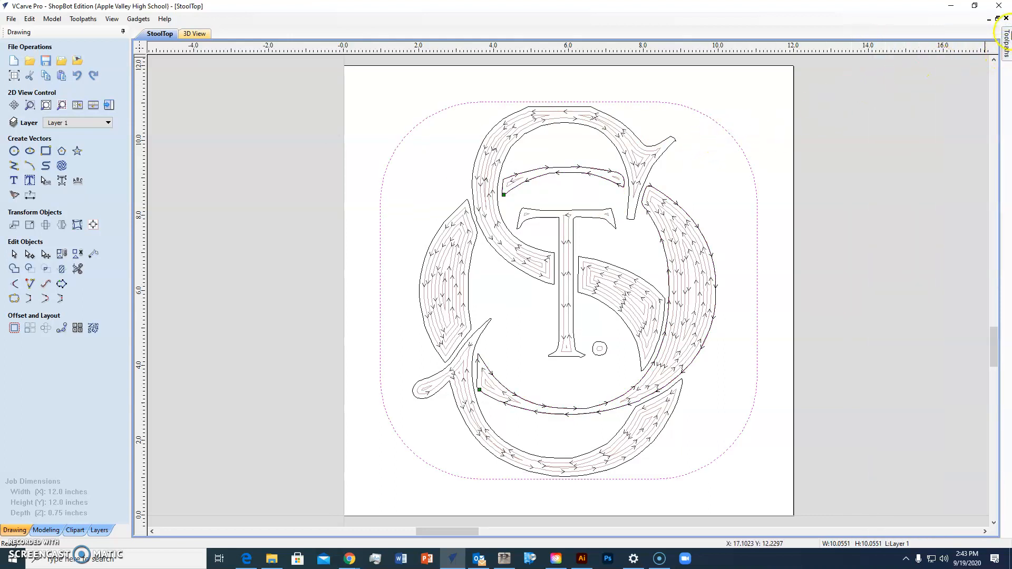
left_click(1007, 43)
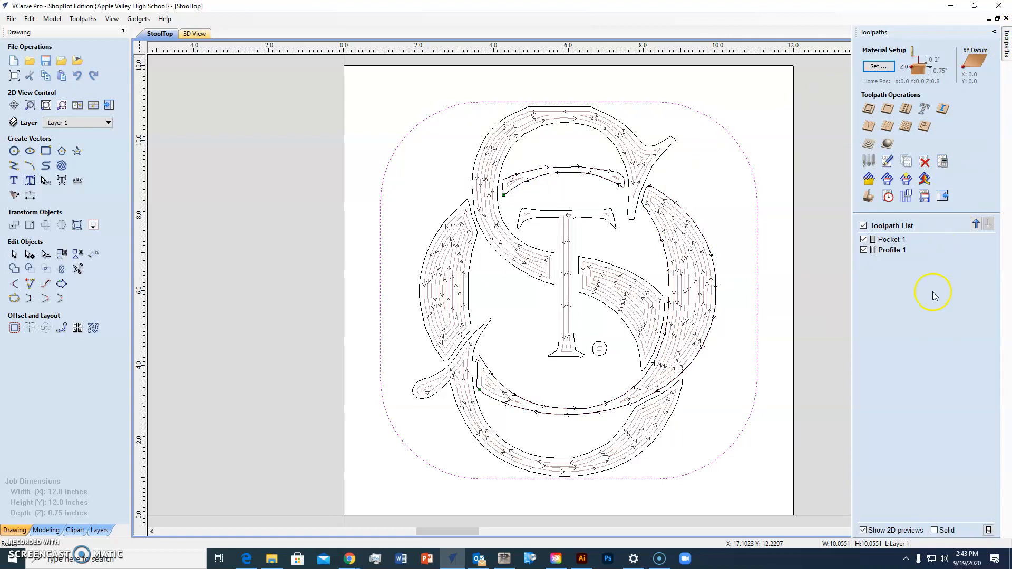
left_click(868, 109)
left_click_drag(961, 93, 948, 97)
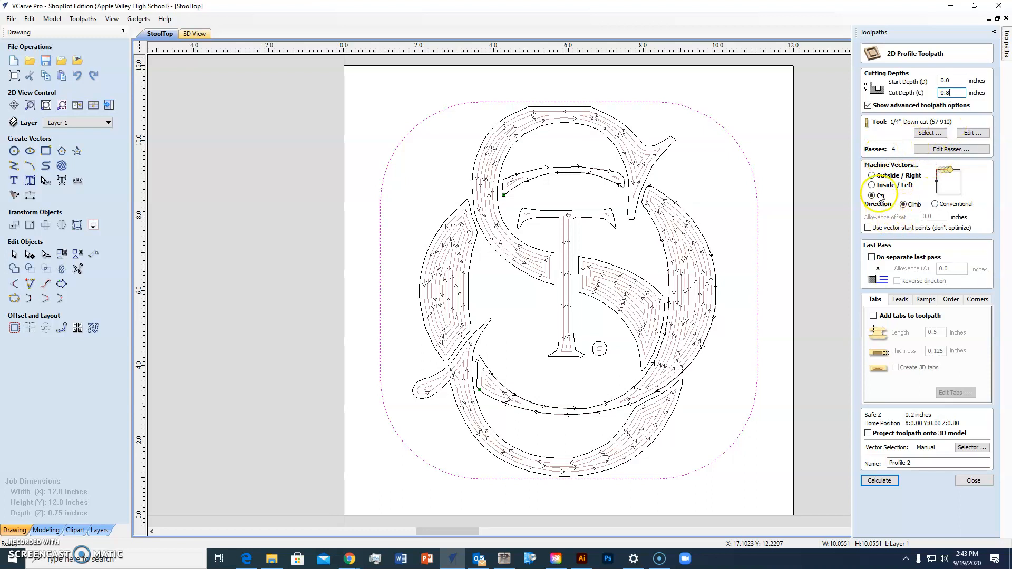
left_click(871, 176)
left_click(886, 480)
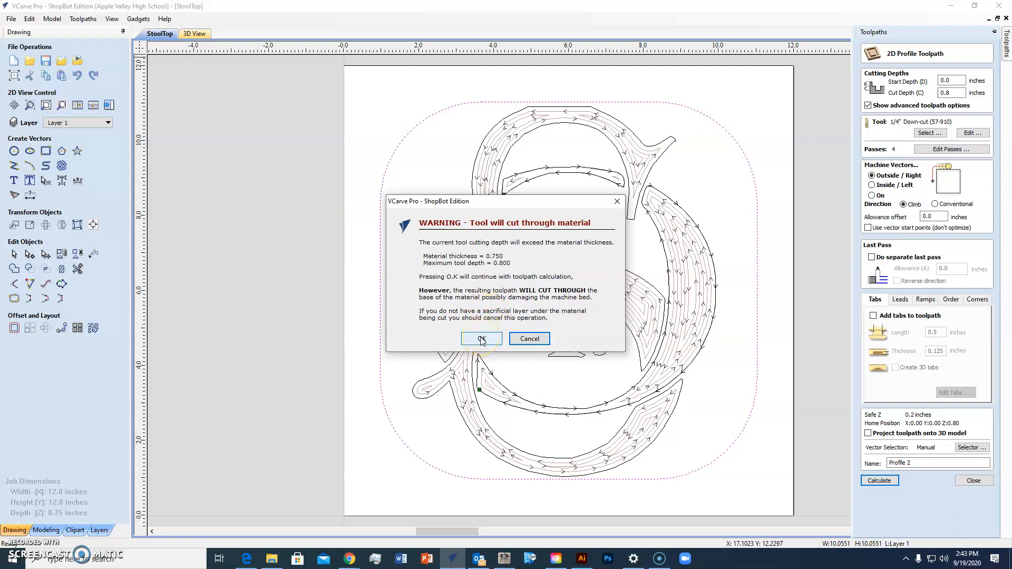
left_click(480, 339)
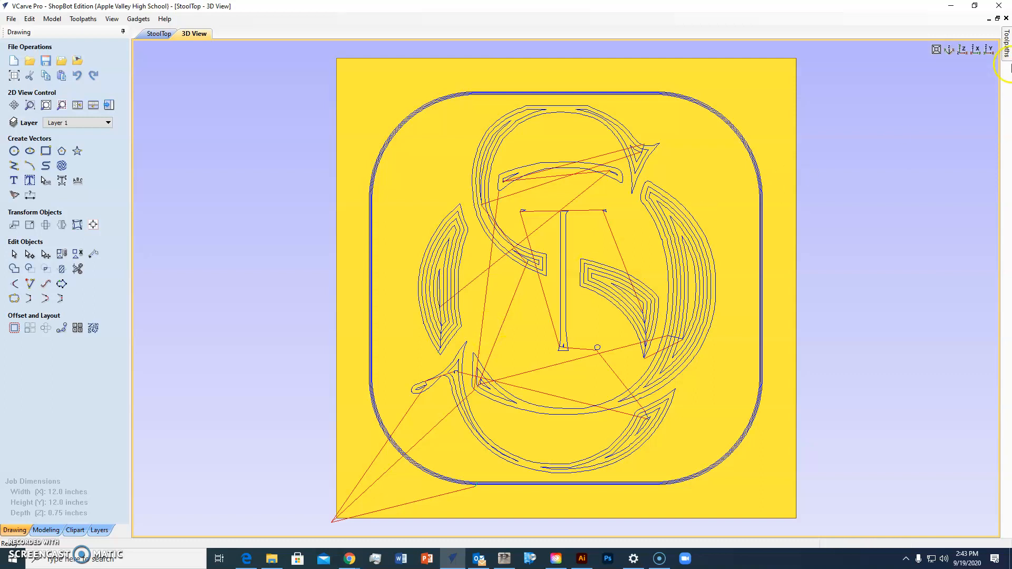
mouse_move(1006, 44)
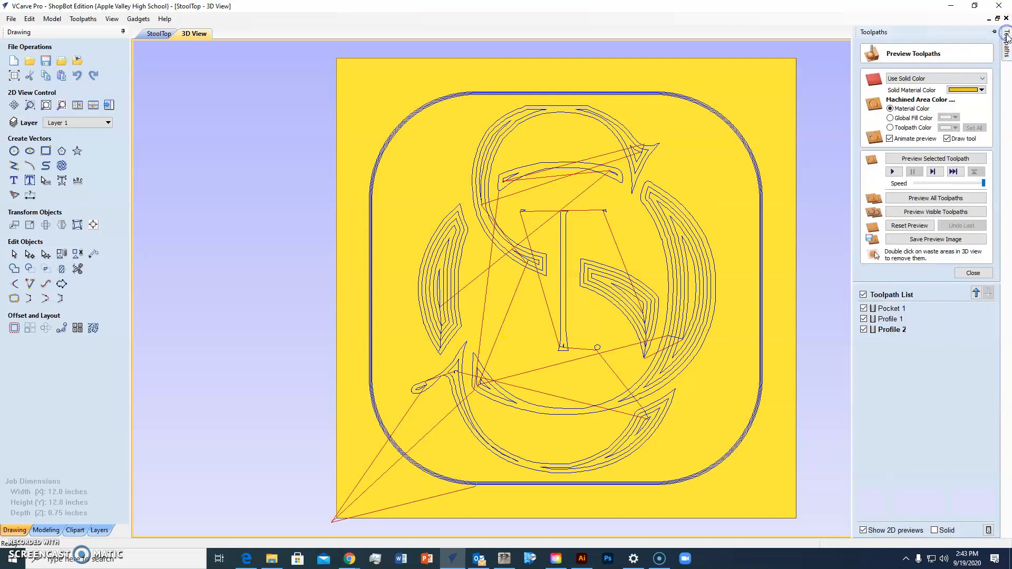
left_click(973, 272)
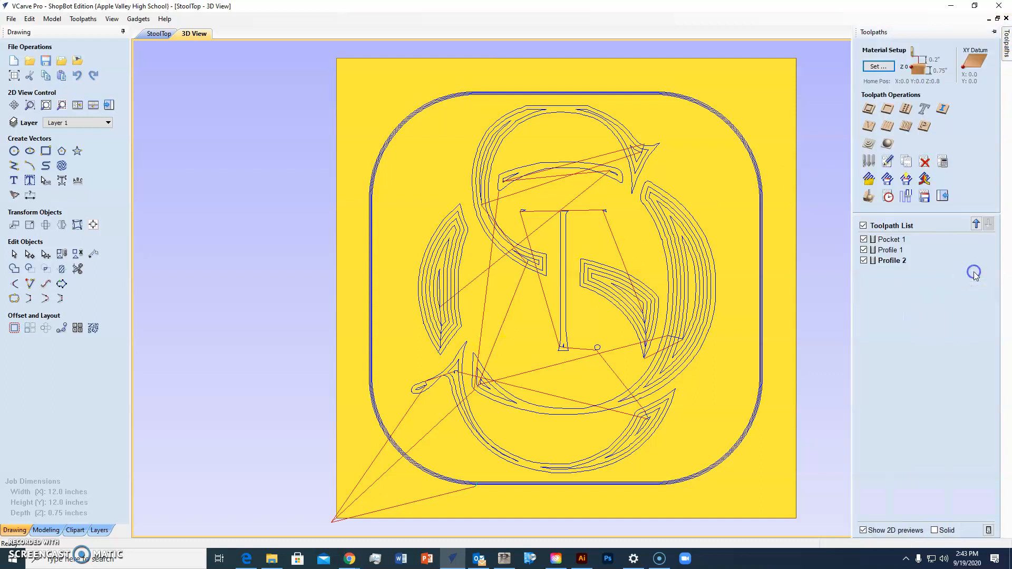
Try adding two tabs, 0.5 inch long and 0.125 inch thick, to the Profile 2 outline, and close the toolpath without recalculating
left_click(899, 262)
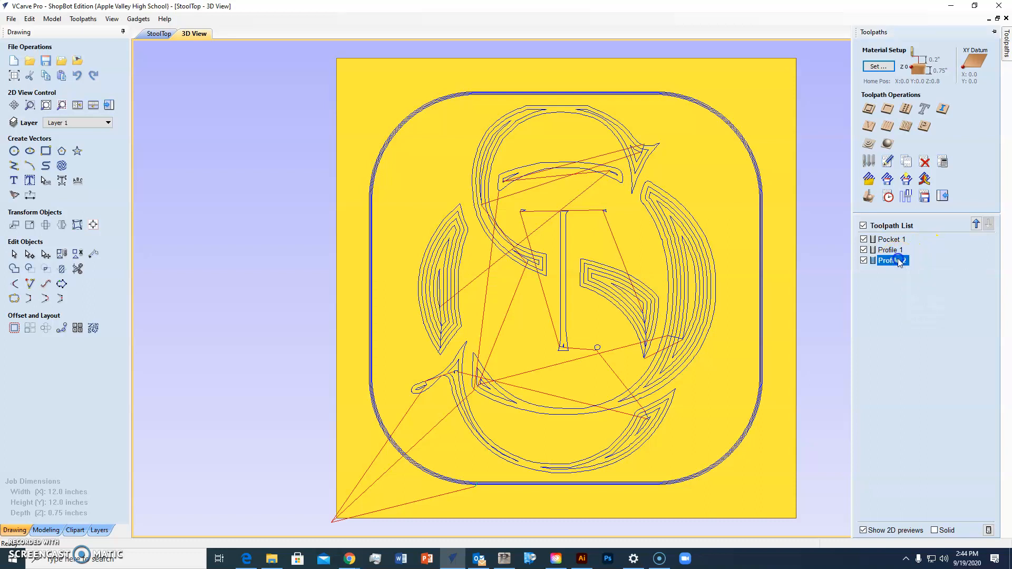
double_click(899, 262)
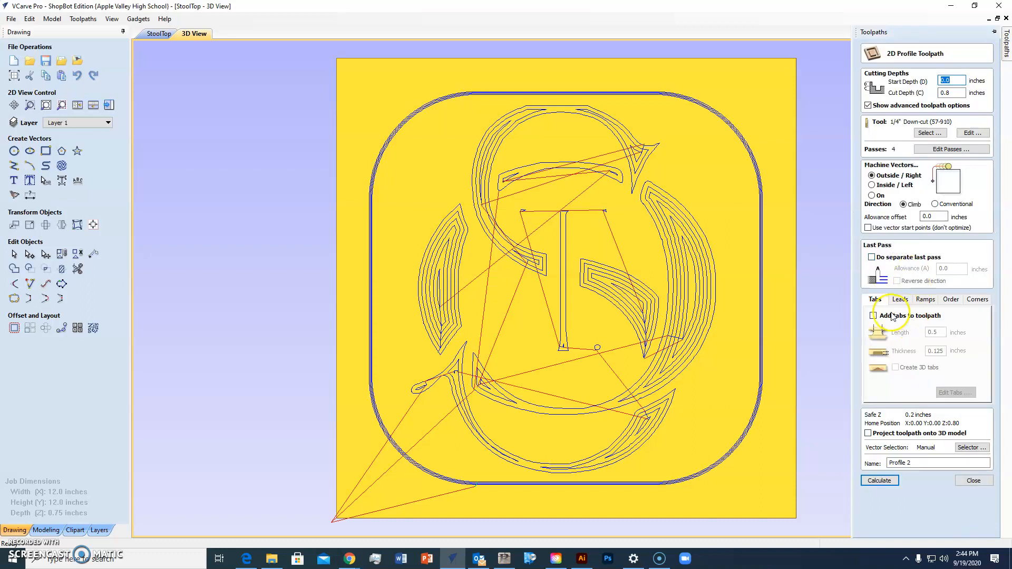
left_click(873, 316)
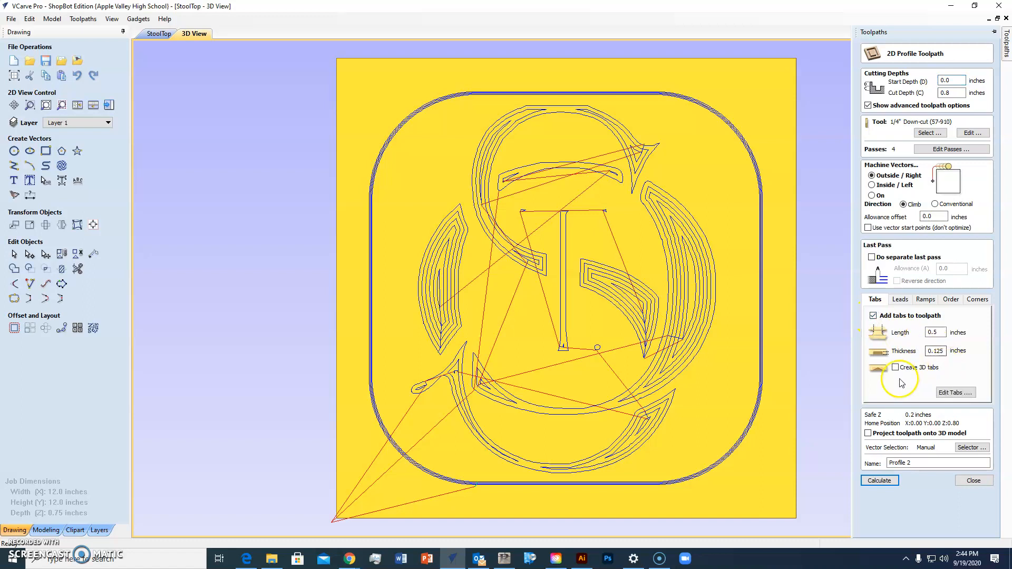
left_click(947, 392)
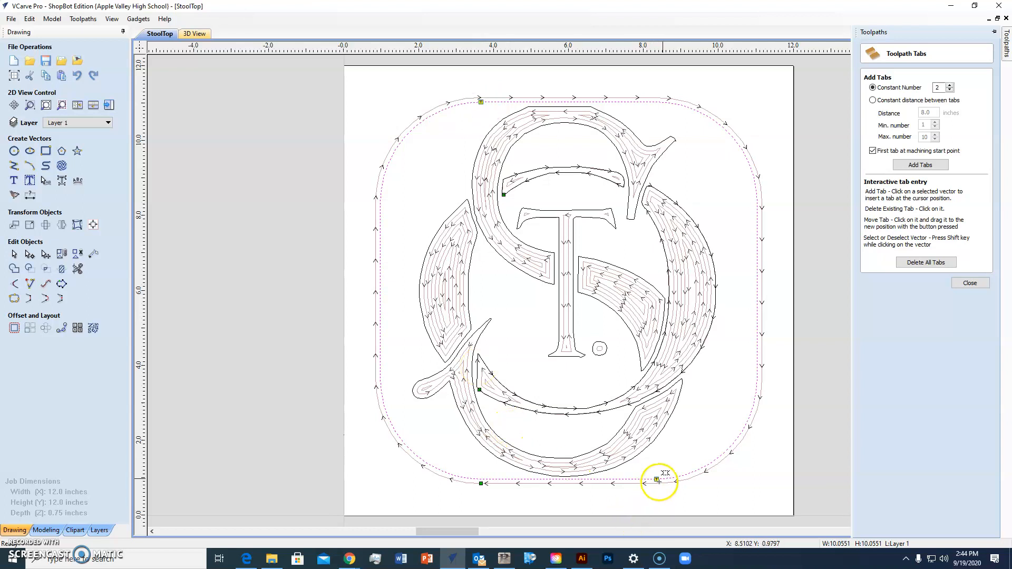
left_click(971, 283)
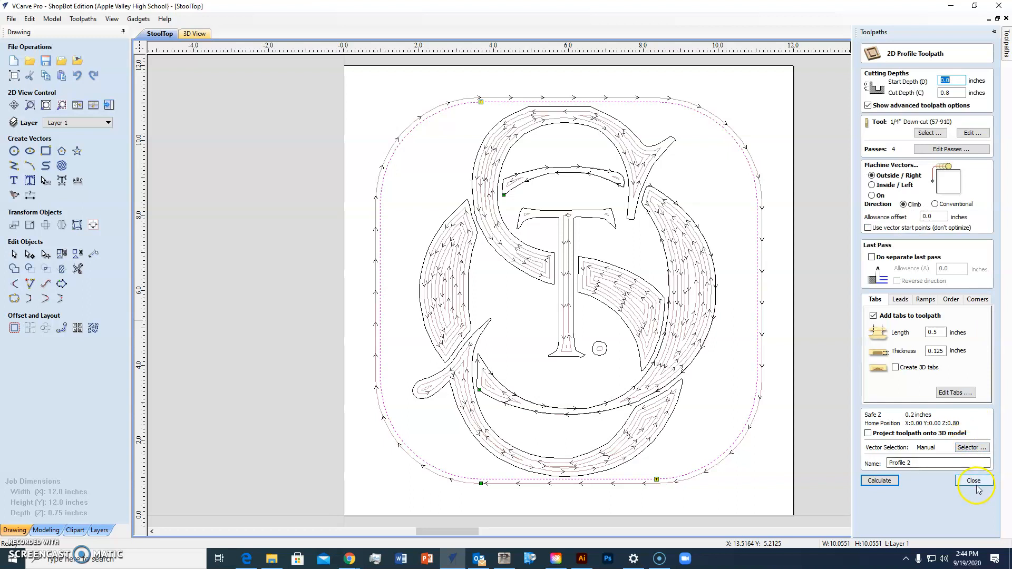
left_click(976, 485)
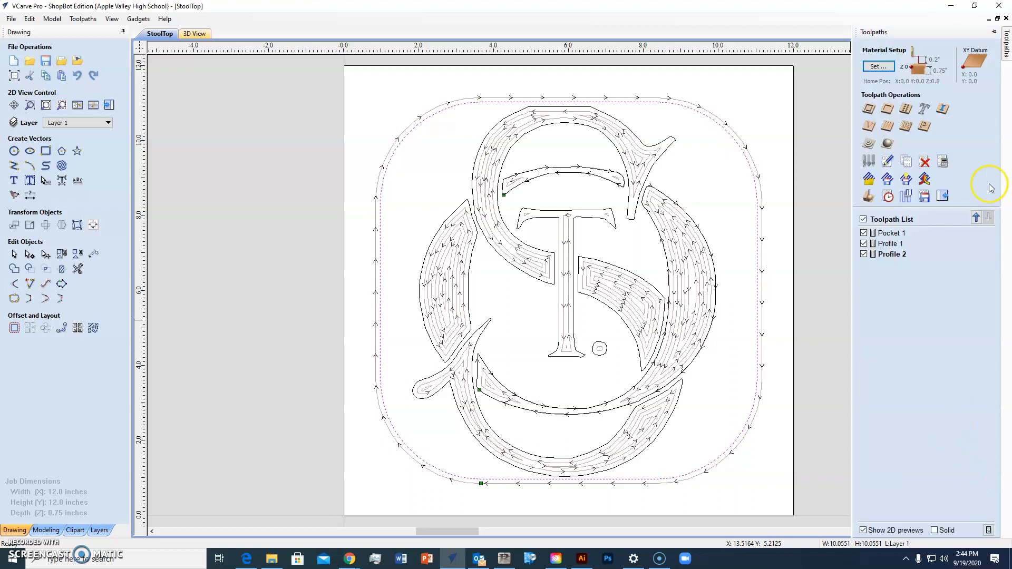
Save the drawing and save a copy in the AFL2020 folder, named with the maker's name followed by 4Astool
left_click(11, 19)
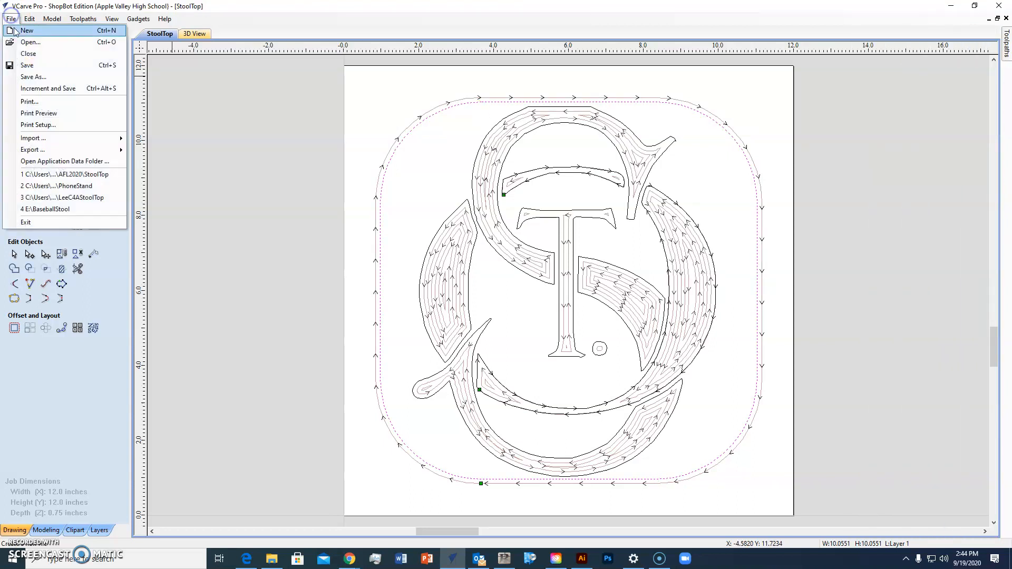
left_click(24, 65)
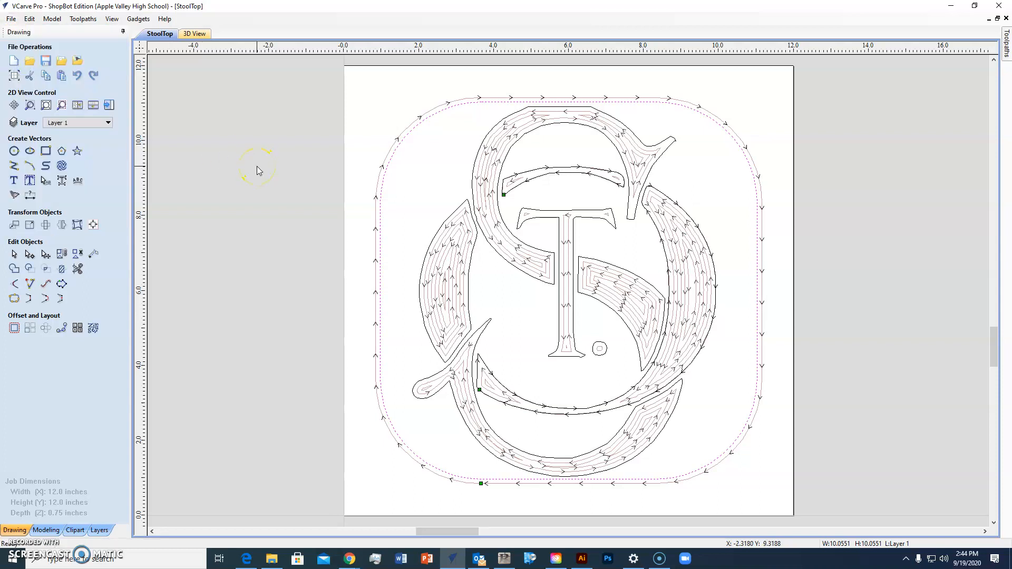
left_click(11, 18)
left_click(39, 77)
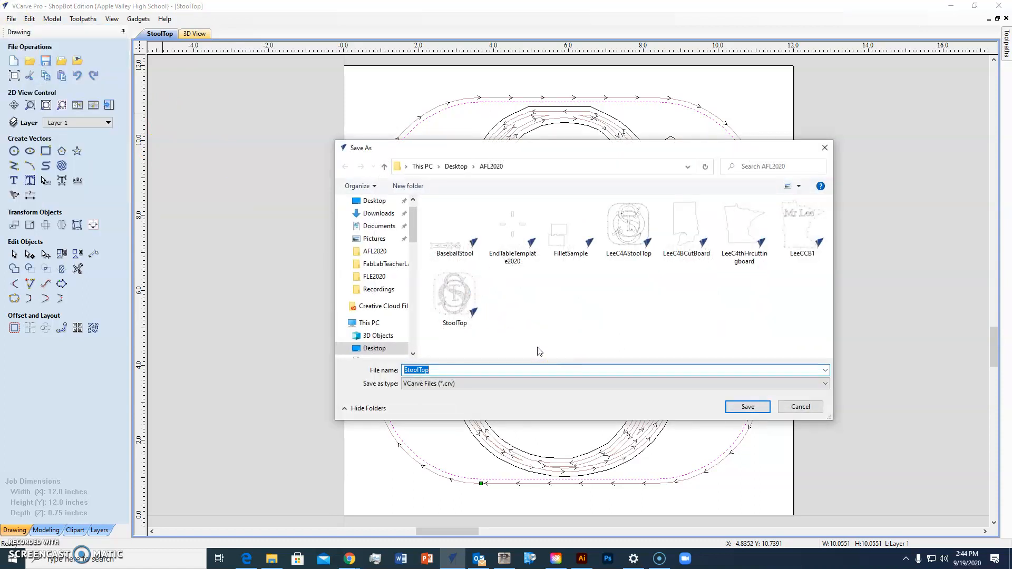
type("Le")
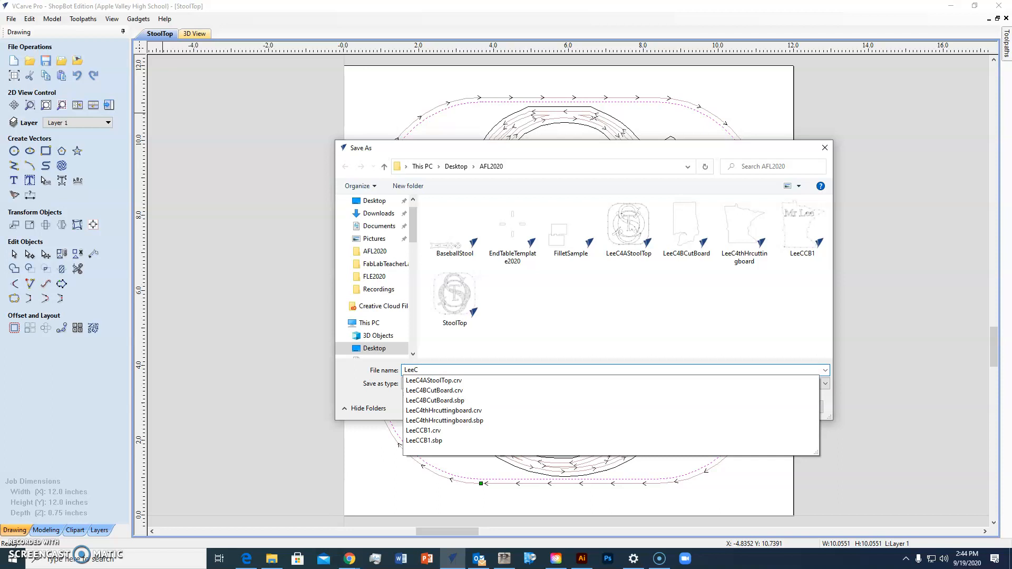
type("eC4Astool")
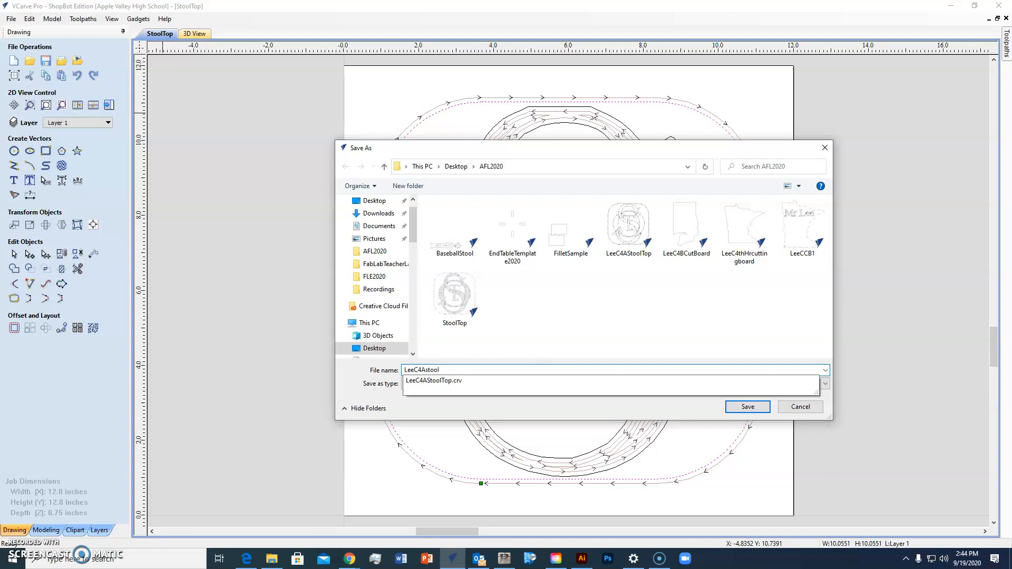
left_click(743, 410)
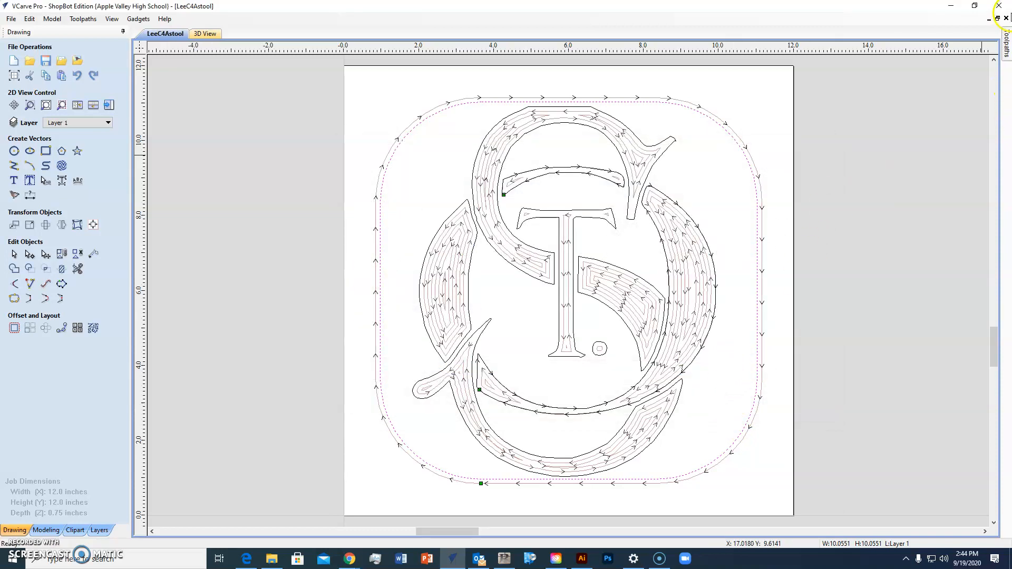
Save all visible toolpaths to one Shopbot TC(Inch)(*.sbp) file in the AFL2020 folder under the drawing's name
left_click(1007, 43)
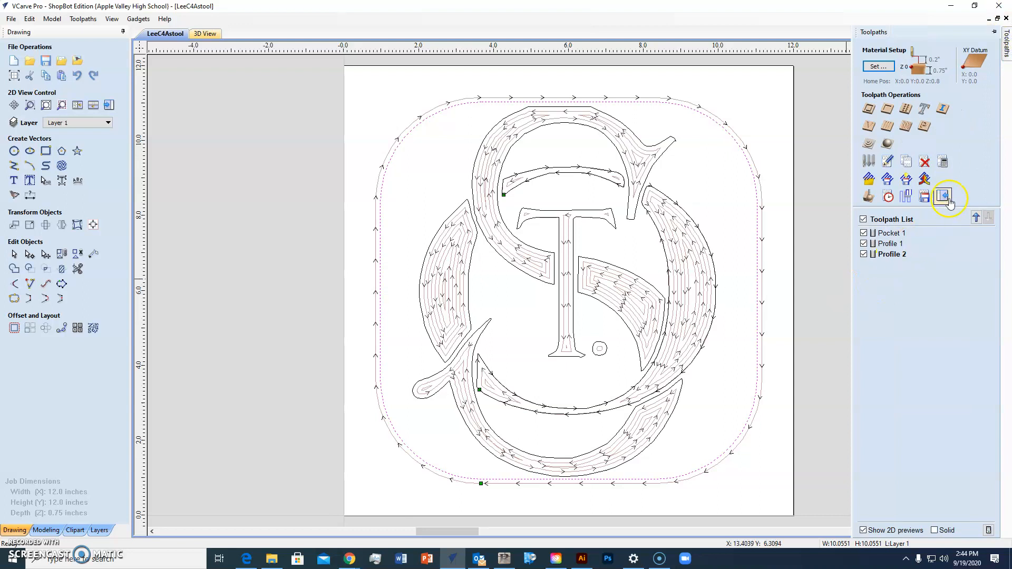
left_click(943, 197)
left_click(948, 261)
left_click(950, 262)
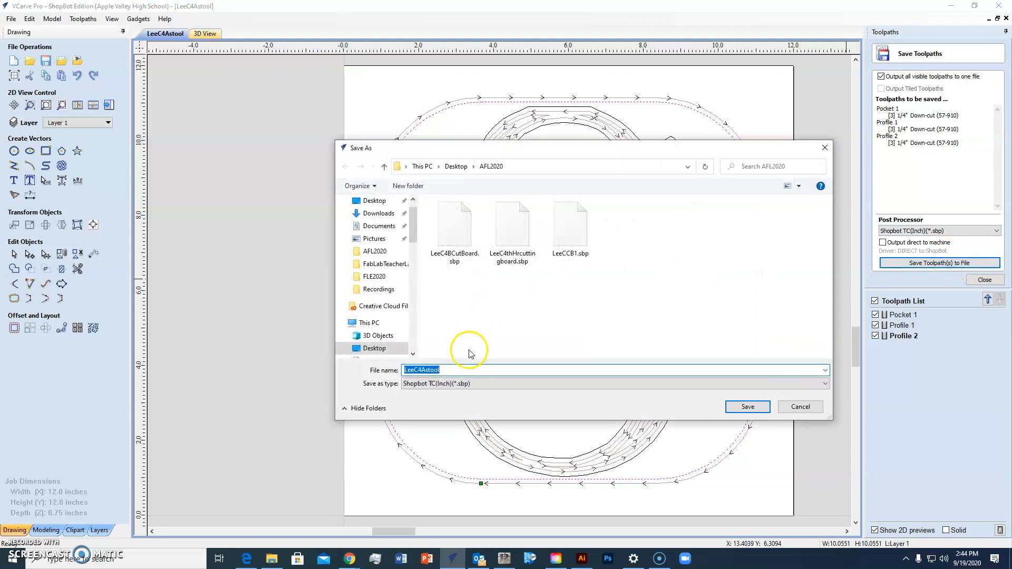
left_click(463, 369)
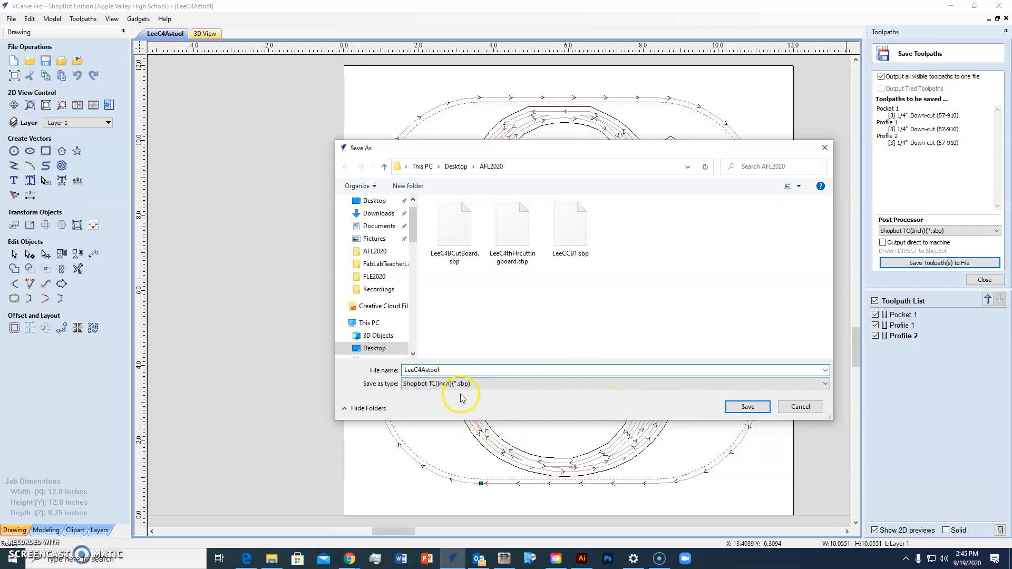
left_click(748, 407)
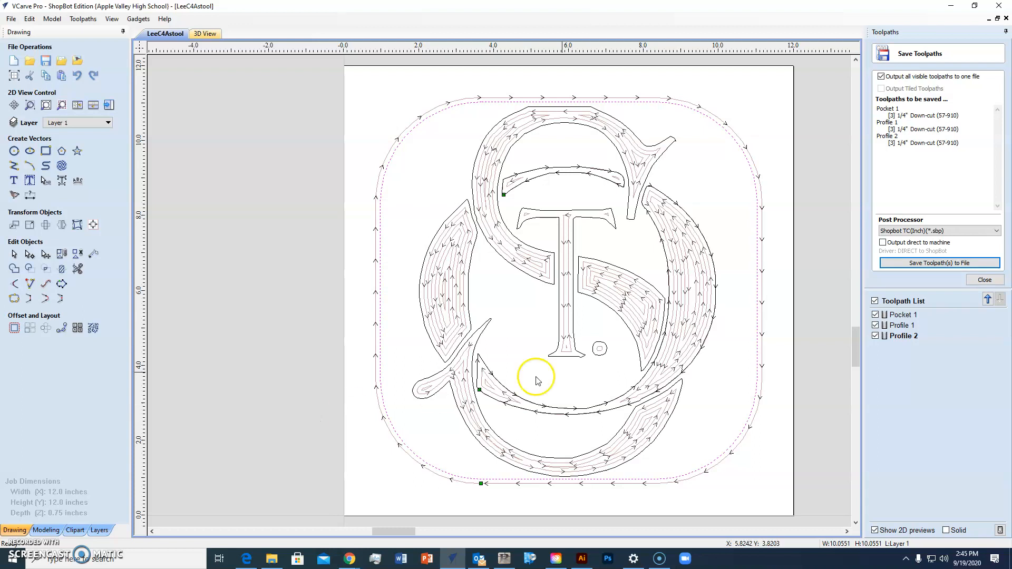
left_click(988, 279)
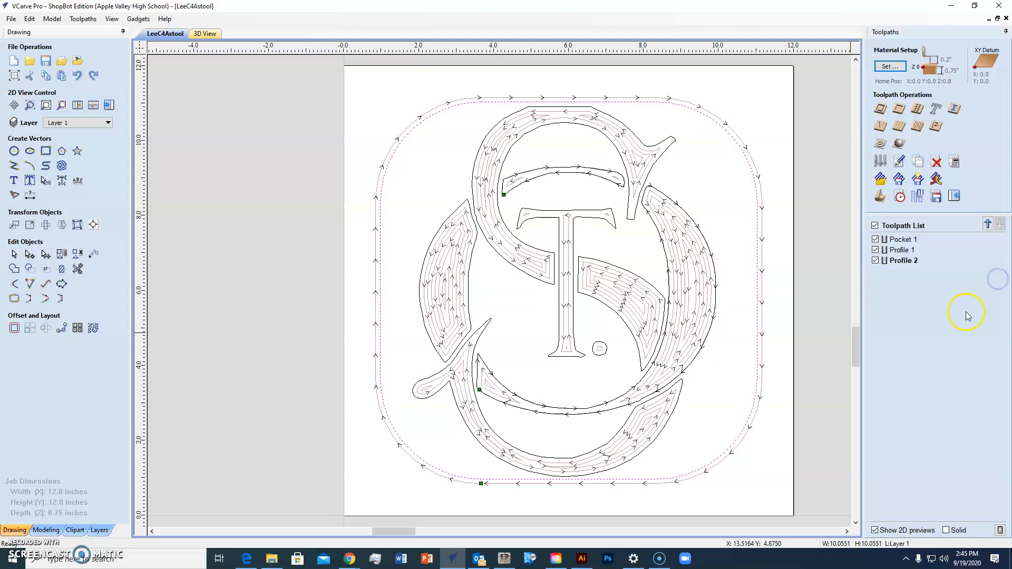